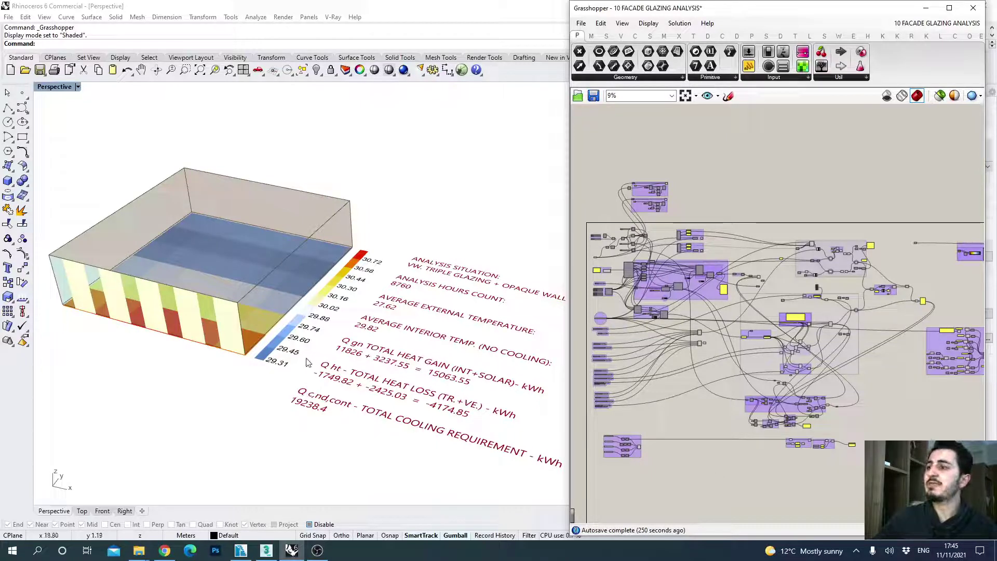
Step: Examine the room model's facade, its cooling analysis results and the analysis situation selector that drives them
right_click_drag(307, 363, 302, 365)
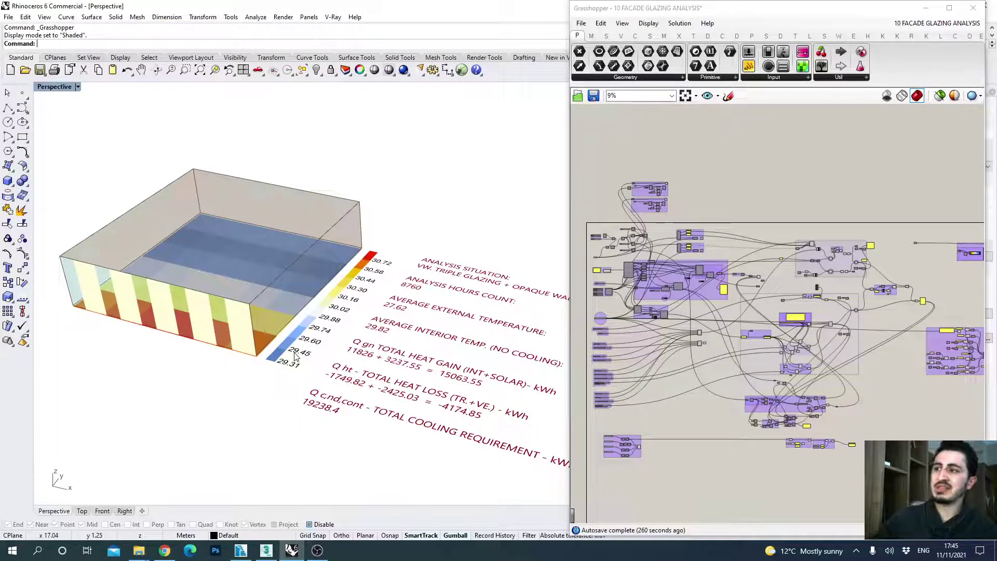
right_click_drag(305, 307, 321, 294)
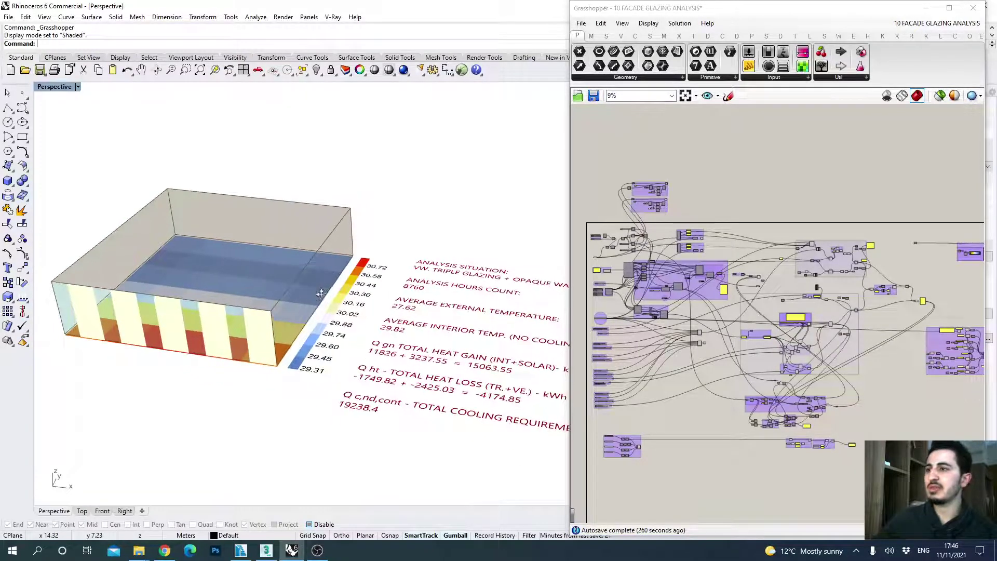
right_click_drag(259, 334, 418, 283)
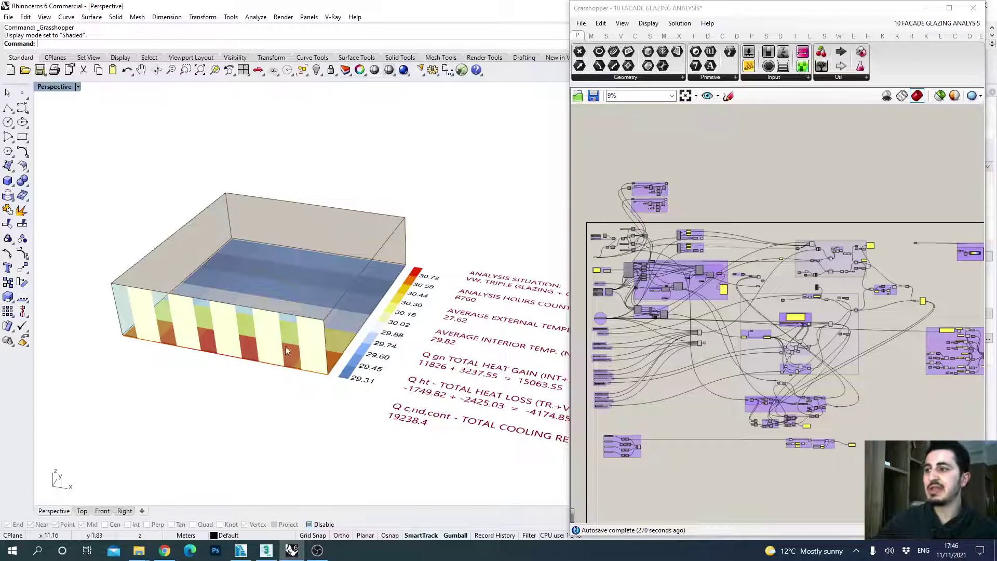
right_click_drag(307, 354, 325, 364)
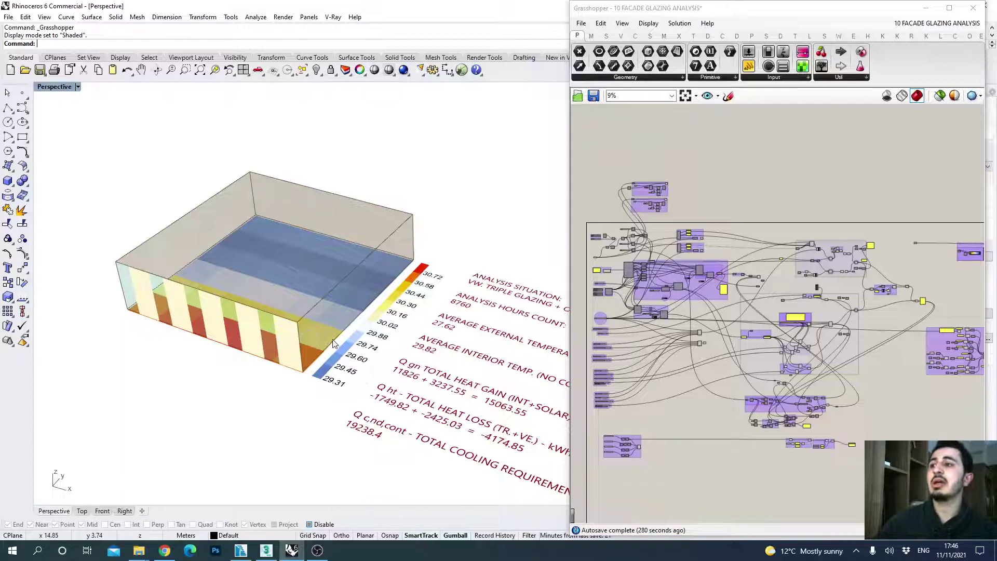
right_click_drag(333, 343, 299, 372, "shift")
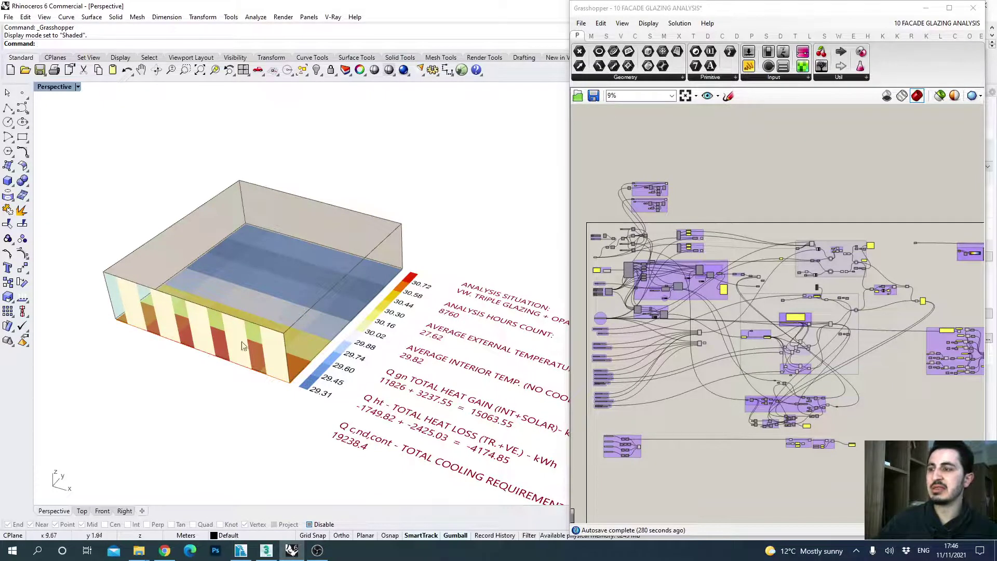
scroll(602, 329, "up", 3)
right_click_drag(606, 330, 718, 313)
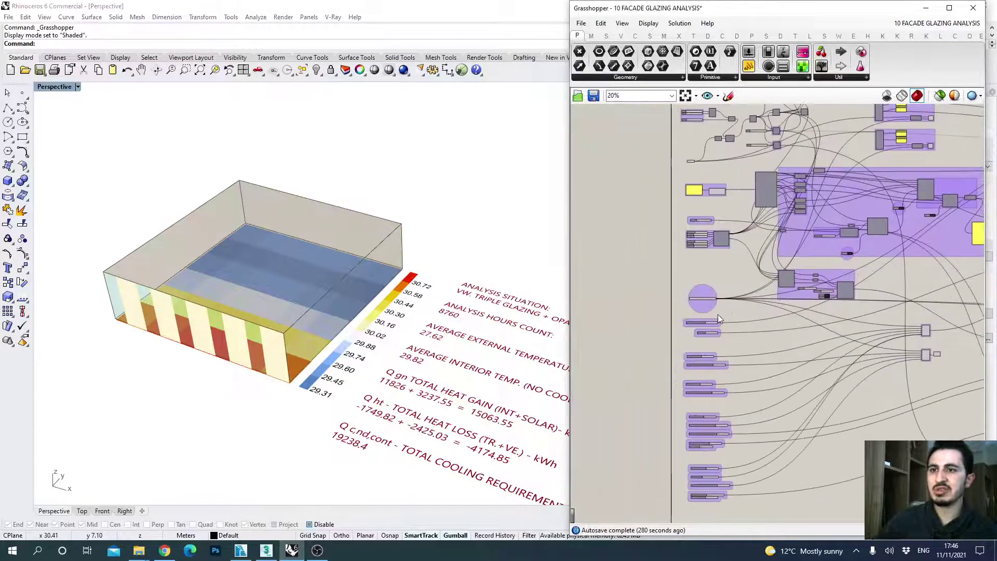
scroll(717, 312, "up", 5)
scroll(713, 286, "up", 2)
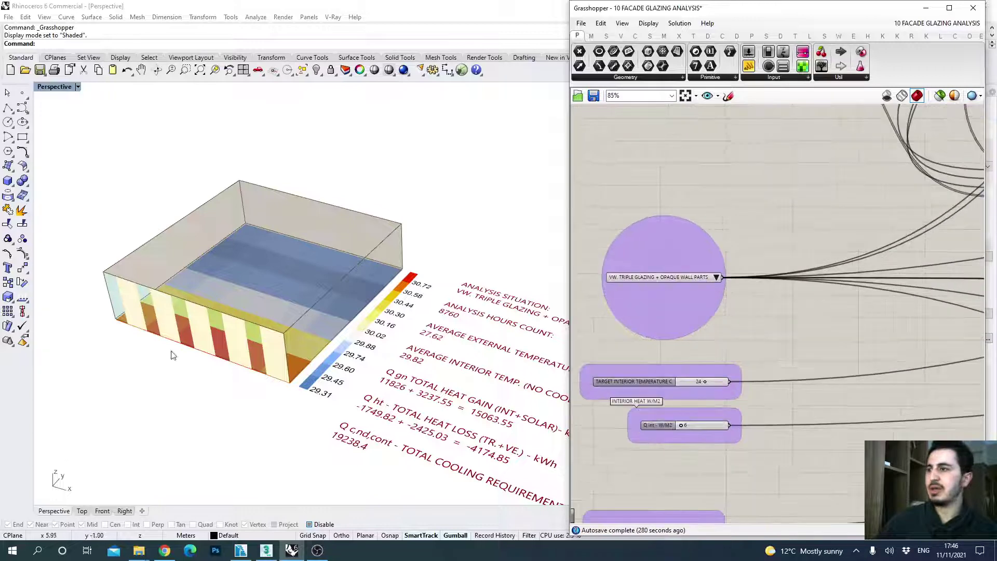
right_click_drag(171, 349, 238, 330)
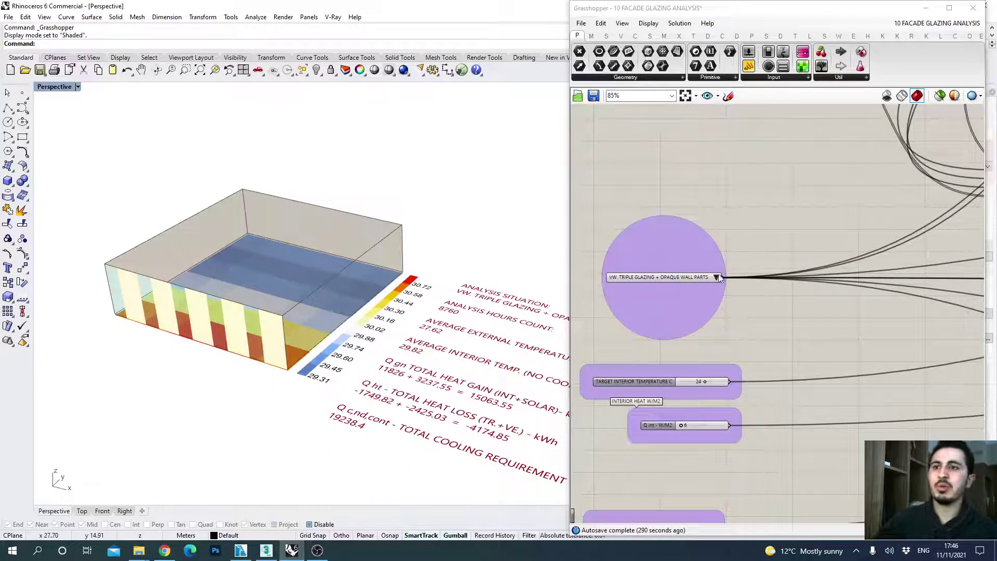
scroll(656, 278, "up", 2)
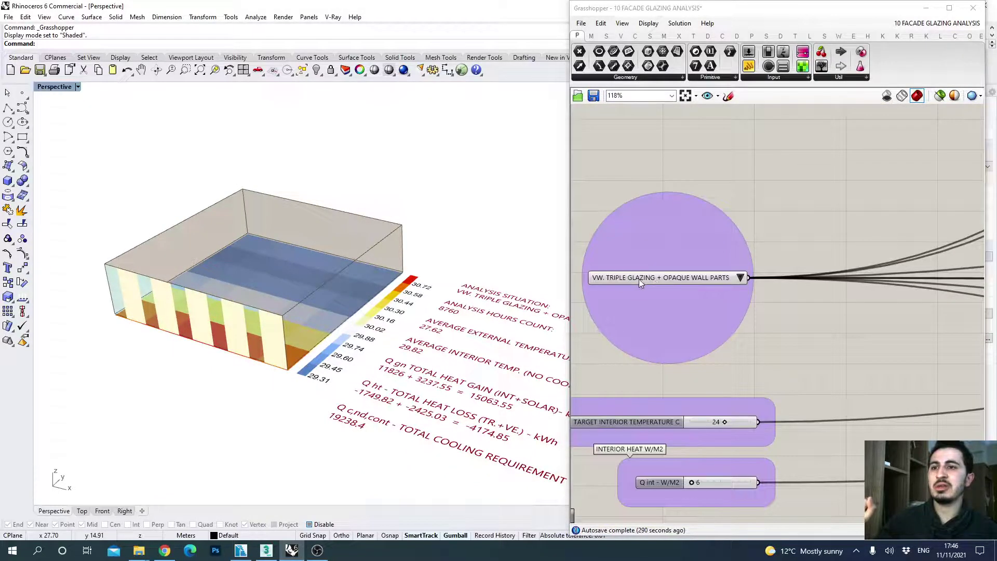
Step: Reduce the percentage of wall for the VW triple glazing + opaque wall parts facade
scroll(821, 319, "down", 5)
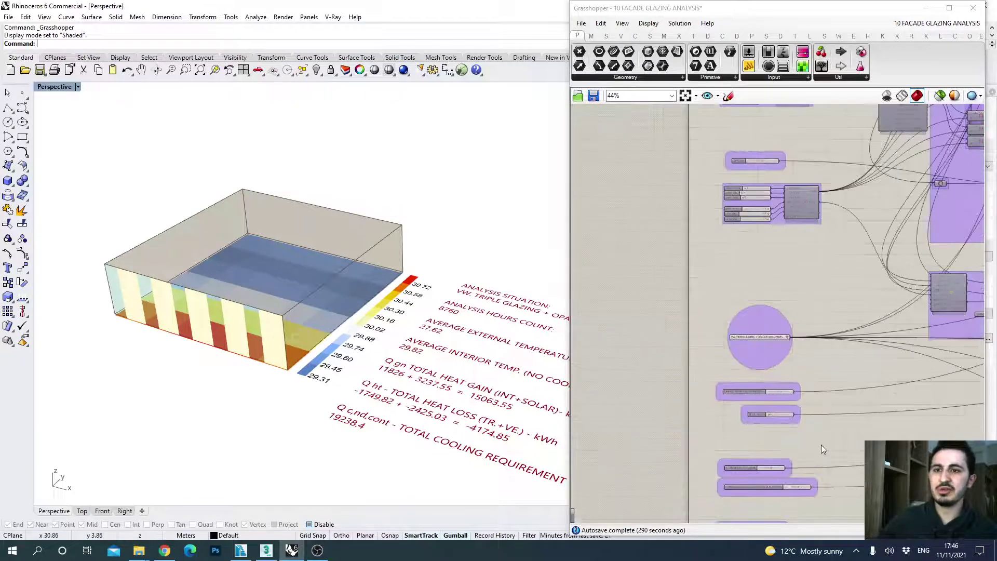
scroll(742, 432, "up", 2)
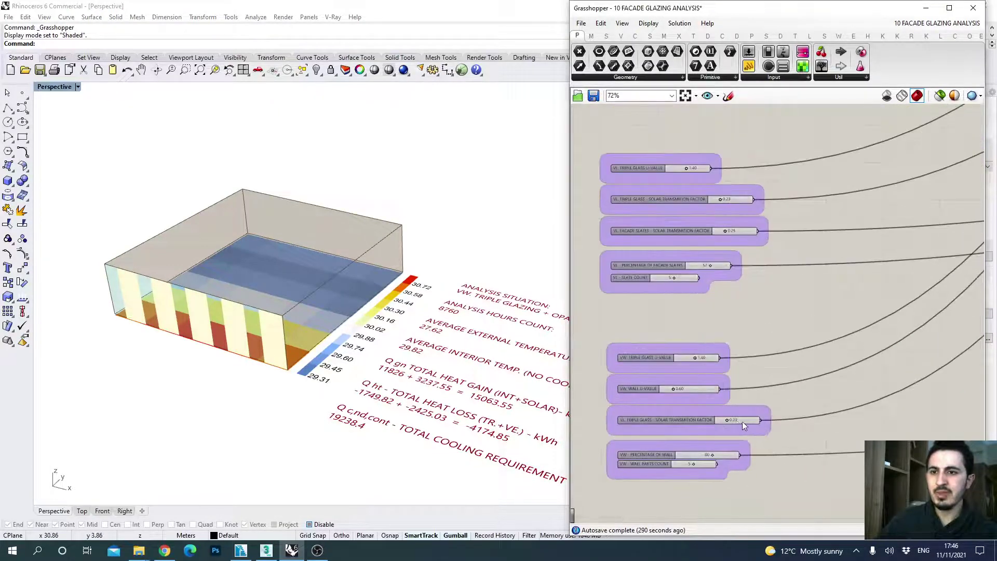
mouse_move(712, 456)
left_mouse_down()
mouse_move(738, 457)
mouse_move(695, 457)
mouse_move(704, 455)
left_mouse_up()
Step: Switch the analysis situation to VL. TRIPLE GLAZING + FACADE SLATS
scroll(734, 404, "down", 3)
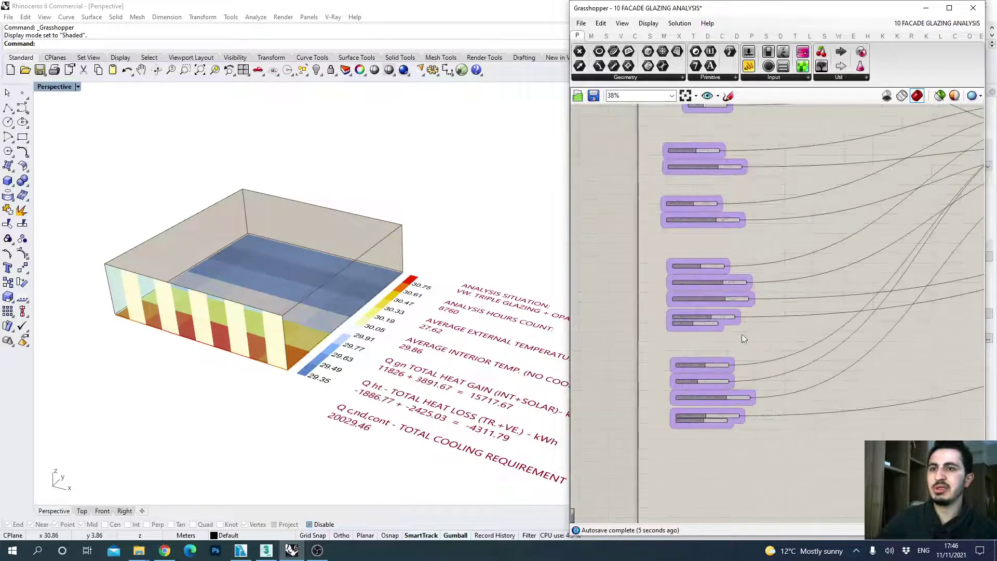
right_click_drag(764, 404, 769, 430)
scroll(737, 244, "up", 5)
left_click(738, 260)
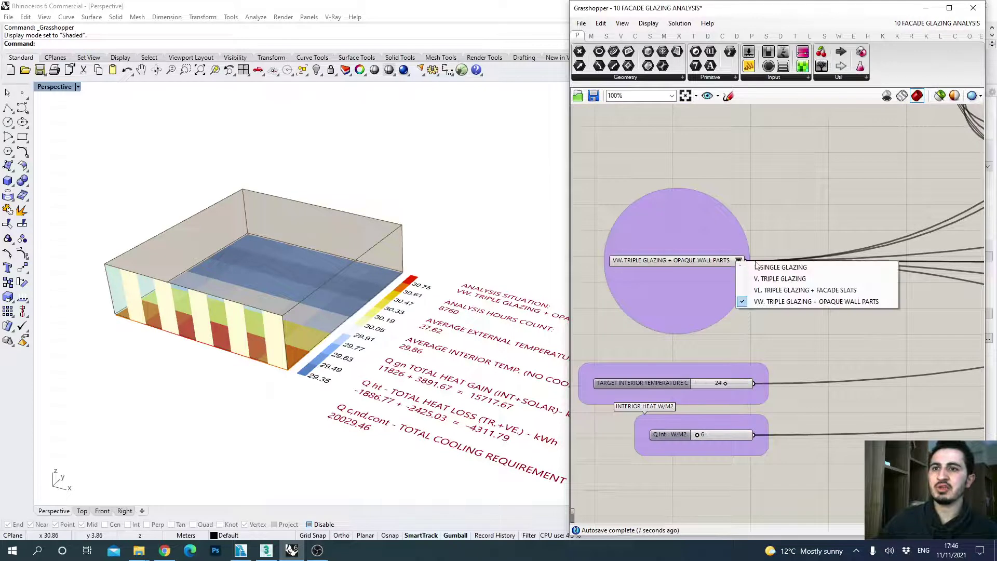
left_click(782, 291)
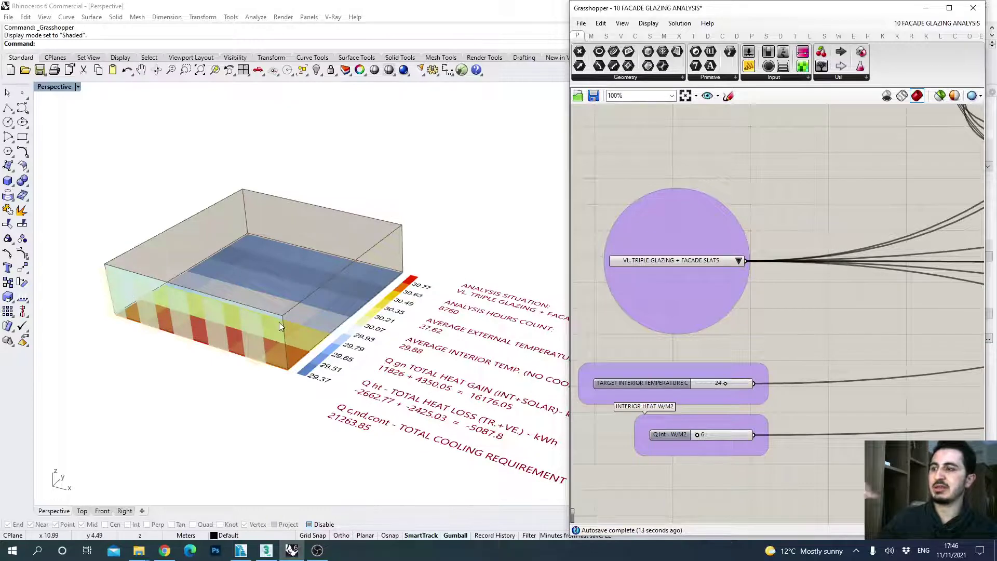
Step: Lower the VL percentage of facade slats to 22 and view the changed facade
scroll(762, 374, "down", 2)
right_click_drag(762, 374, 768, 185)
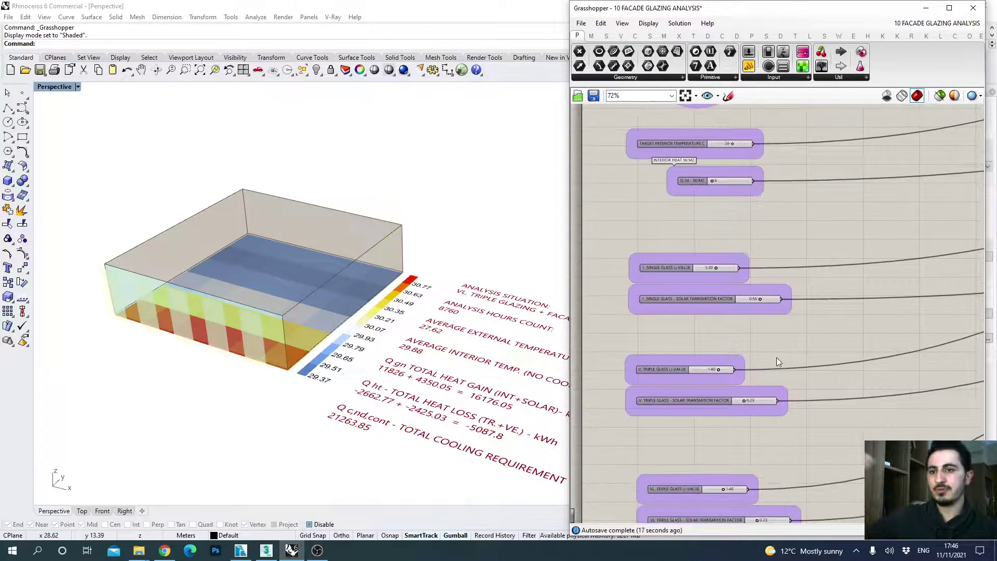
right_click_drag(776, 357, 773, 239)
mouse_move(733, 469)
left_mouse_down()
mouse_move(722, 467)
mouse_move(750, 469)
mouse_move(723, 469)
left_mouse_up()
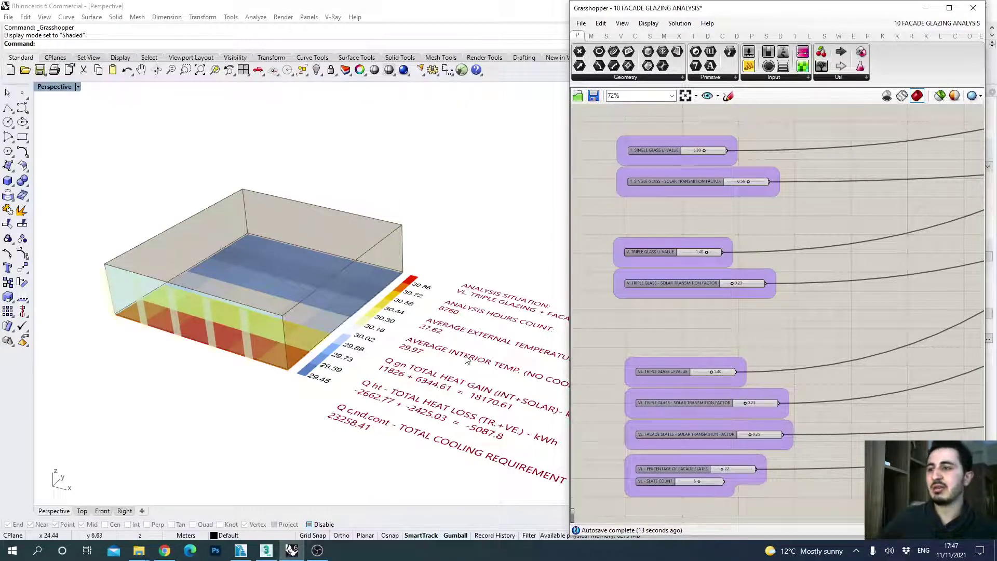
right_click_drag(395, 312, 431, 300)
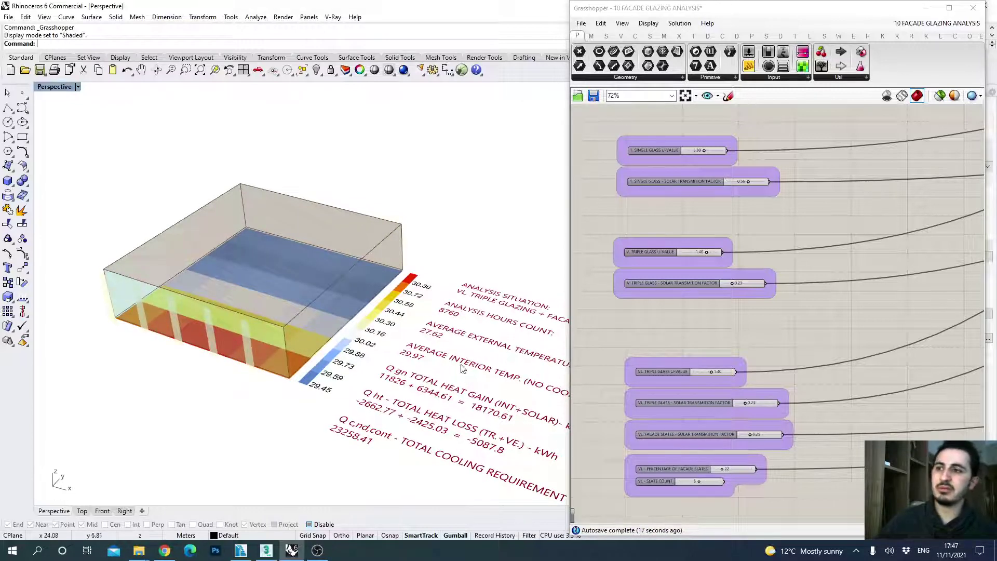
Step: Switch the analysis situation to V. TRIPLE GLAZING and view the fully glazed facade
right_click_drag(785, 216, 785, 470)
left_click(730, 191)
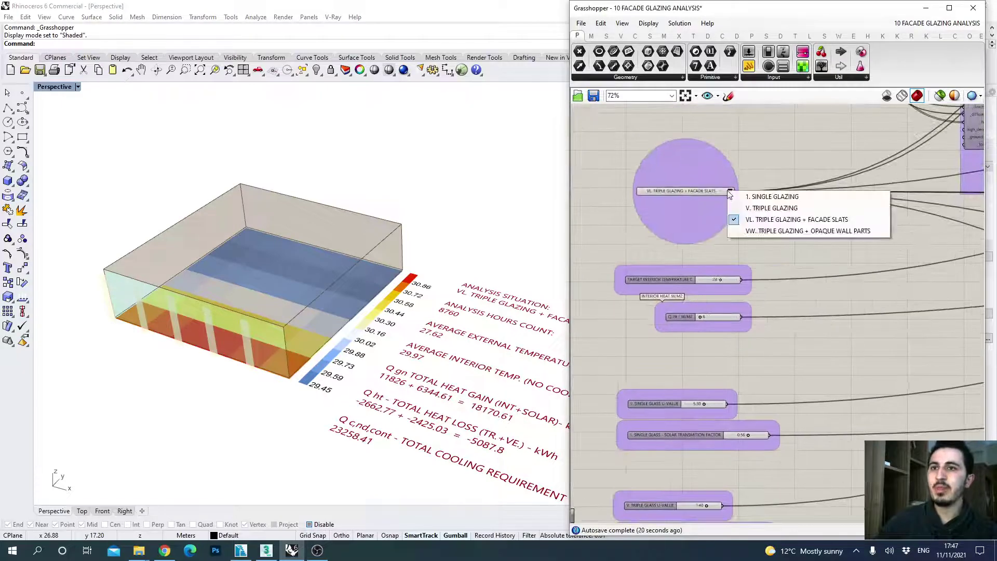
left_click(762, 208)
right_click_drag(145, 333, 173, 331)
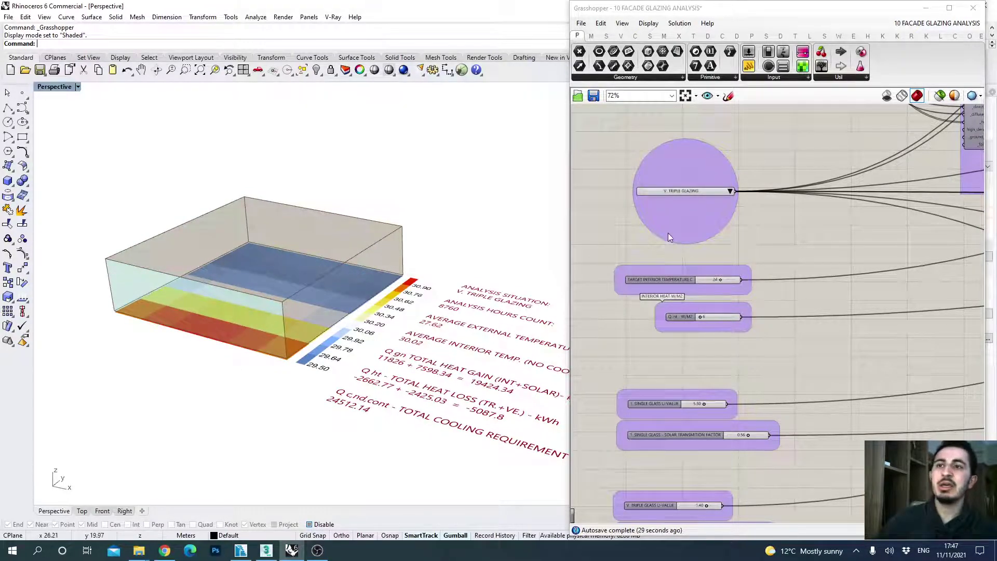
Step: Switch the analysis situation to 1. SINGLE GLAZING and bring its results into view
scroll(689, 190, "up", 2)
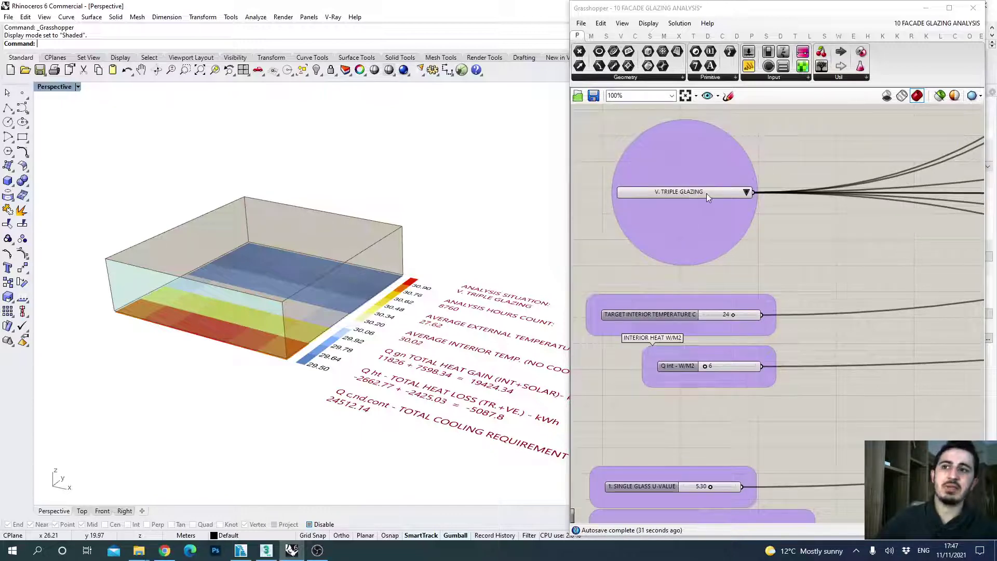
left_click(746, 192)
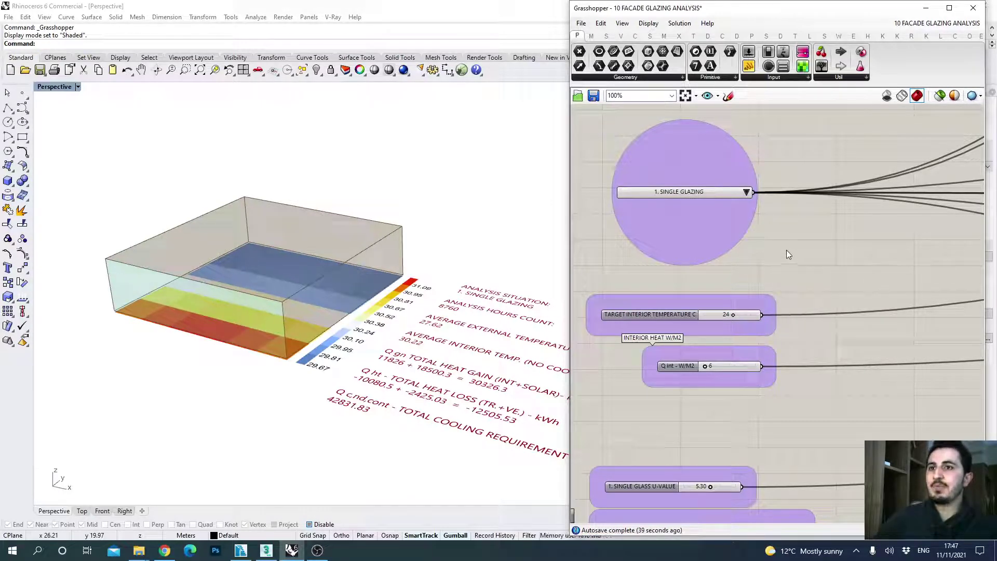
right_click_drag(442, 356, 560, 364)
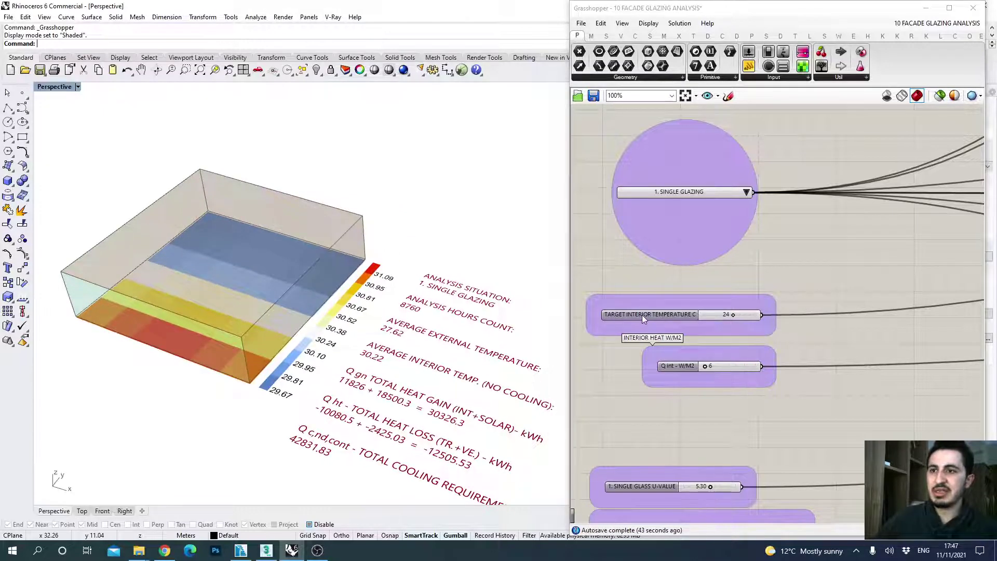
Step: Examine the target interior temperature input, the components above the glazing selector, and the average external and interior temperature results
scroll(642, 315, "up", 1)
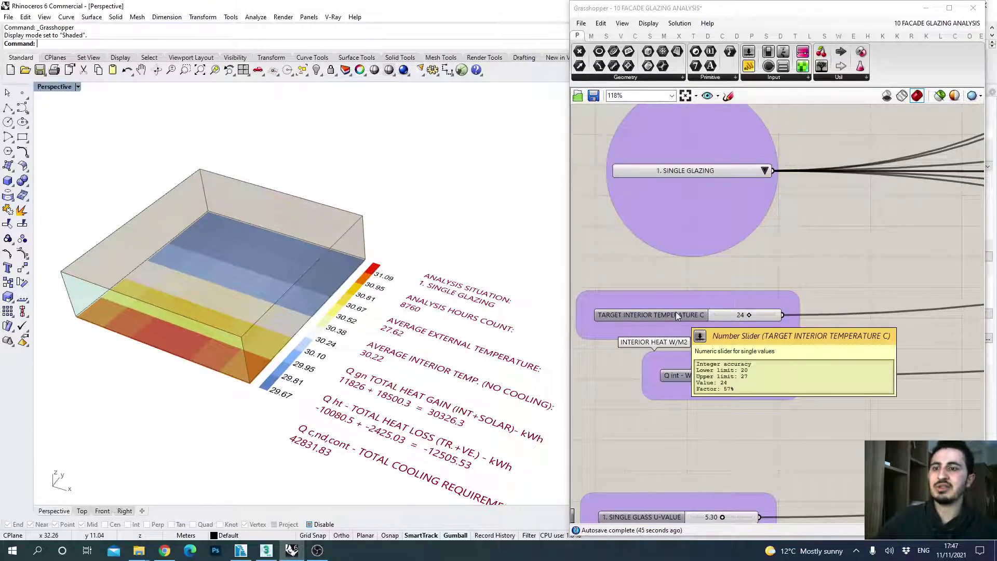
left_click(714, 317)
mouse_move(430, 356)
right_mouse_down()
mouse_move(448, 366)
mouse_move(428, 362)
right_mouse_up()
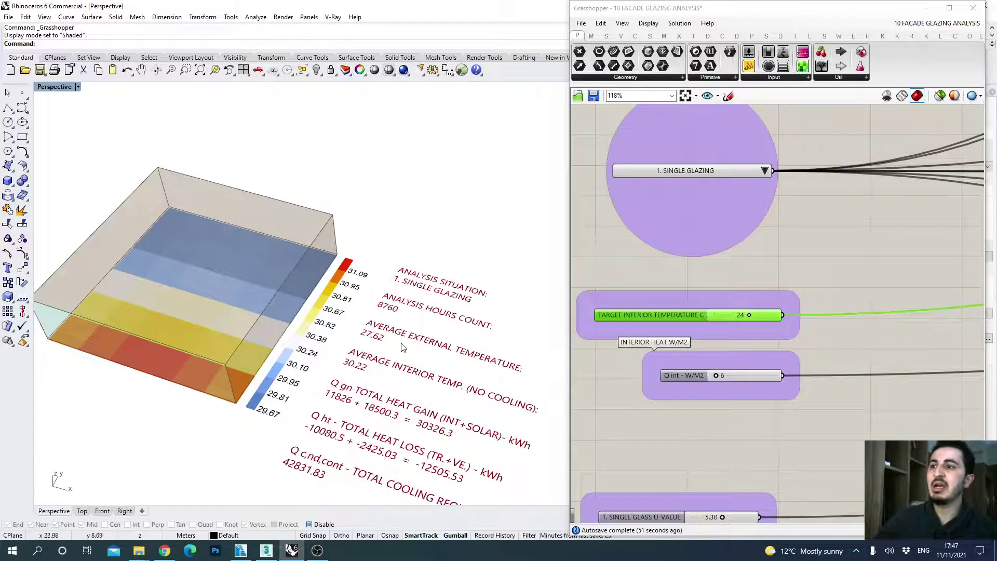
scroll(802, 288, "down", 10)
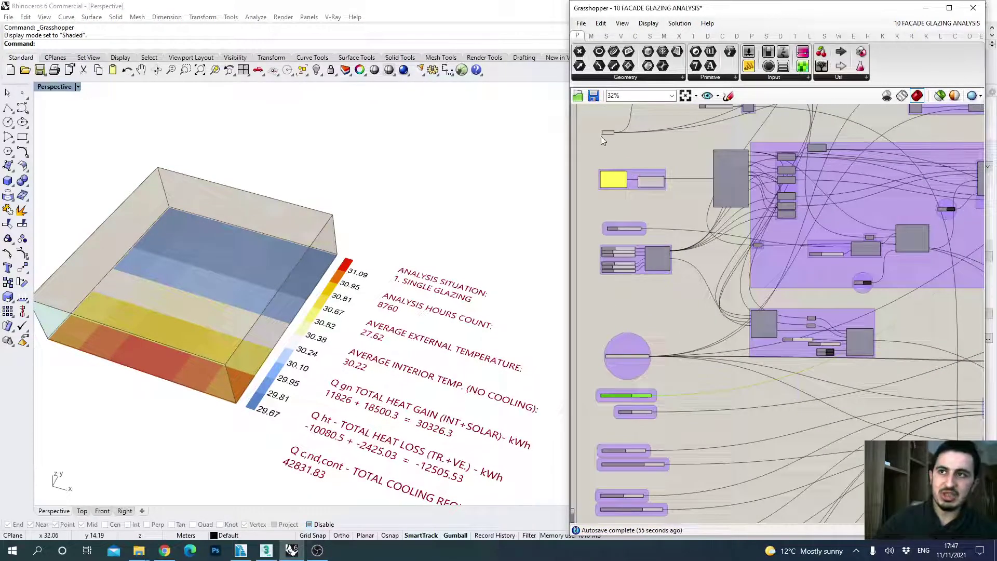
left_click_drag(600, 136, 895, 351)
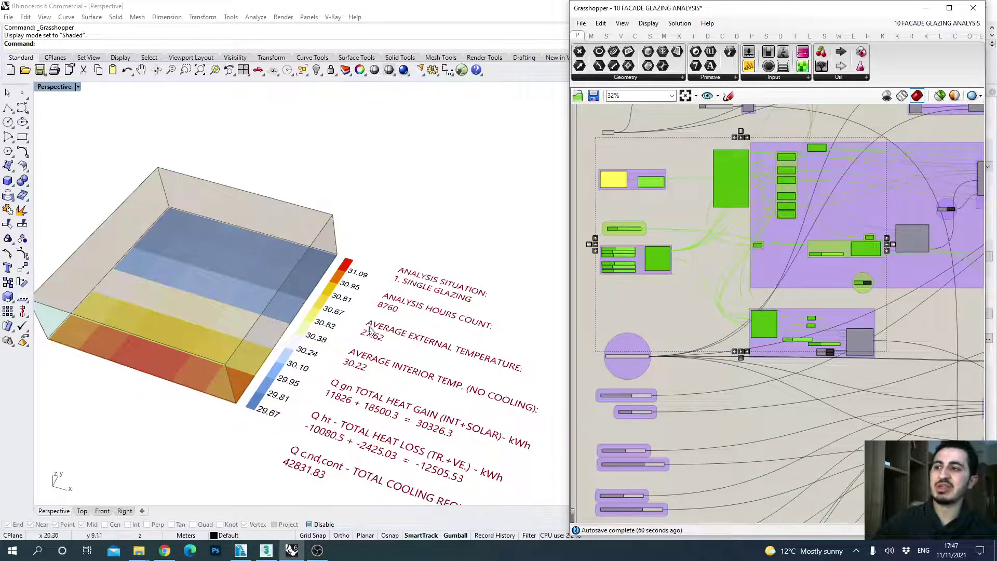
scroll(370, 341, "up", 1)
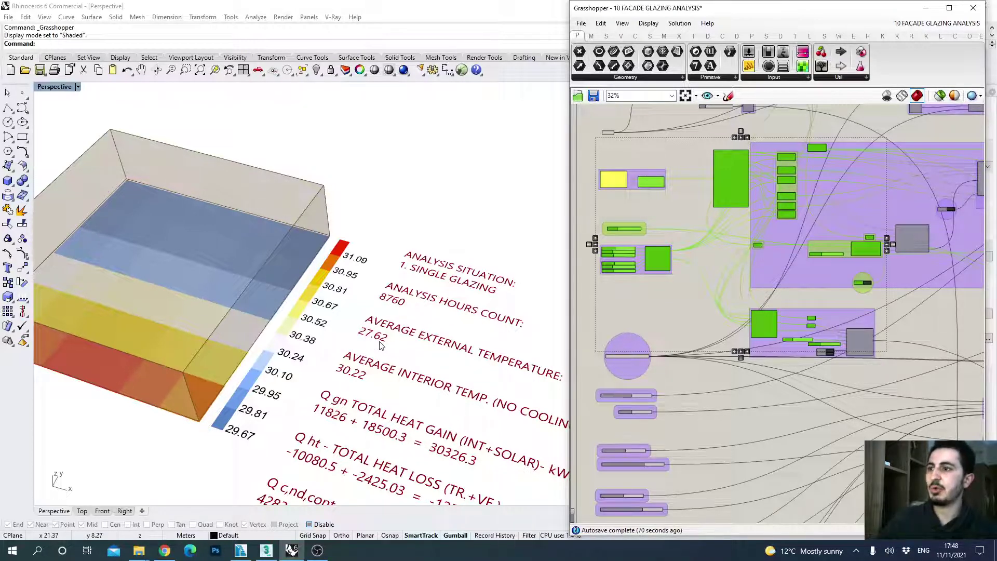
right_click_drag(382, 347, 368, 329, "shift")
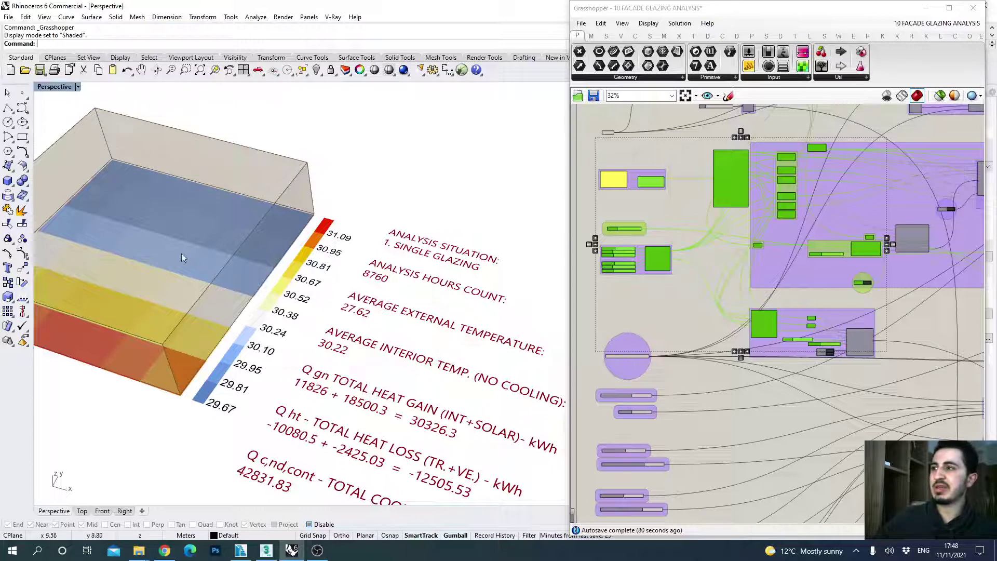
right_click_drag(174, 239, 126, 355)
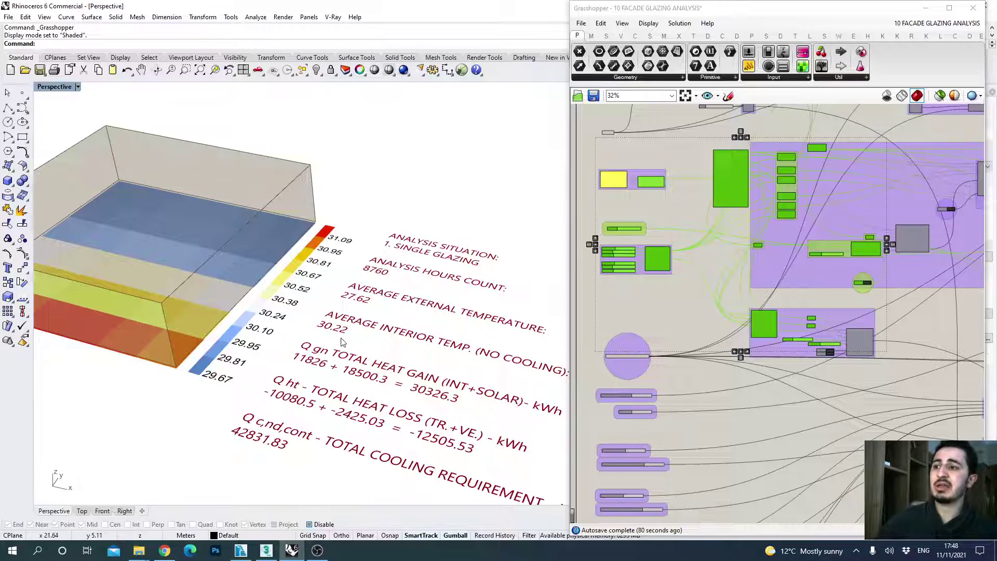
right_click_drag(342, 342, 360, 351)
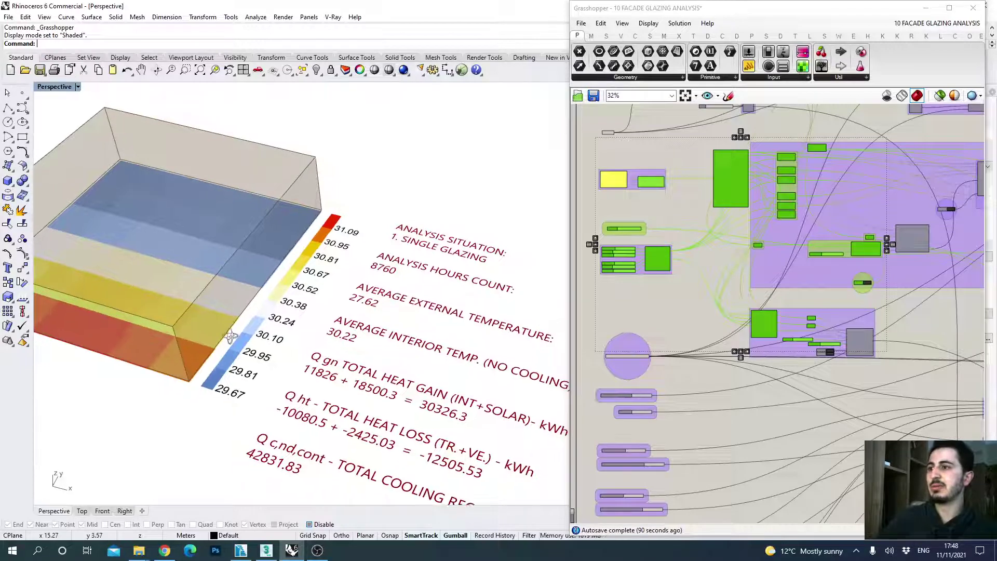
Step: Review the single glazing heat gain, heat loss and cooling requirement, and set the target interior temperature to 22 °C
right_click_drag(640, 392, 685, 380)
scroll(680, 357, "up", 5)
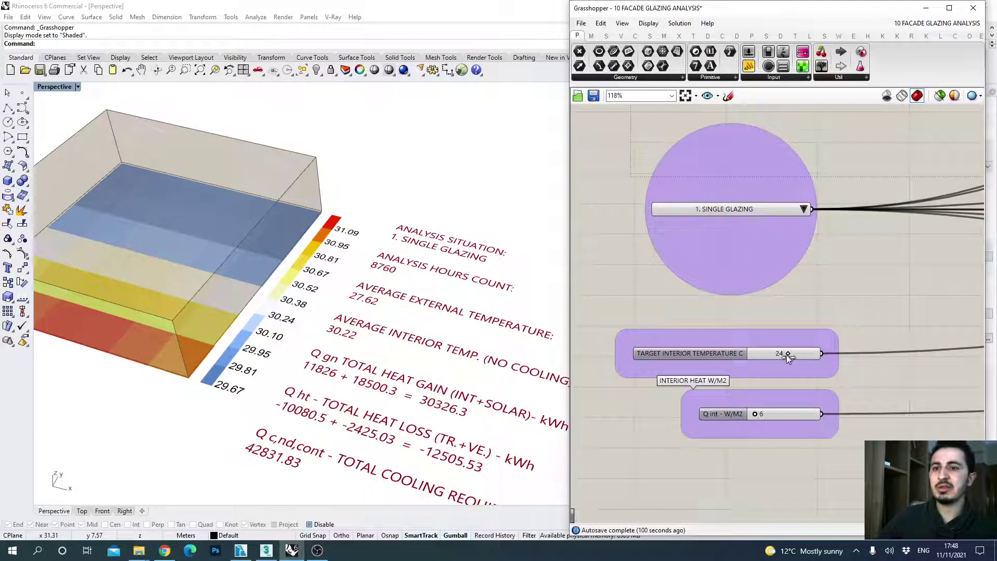
left_click(690, 354)
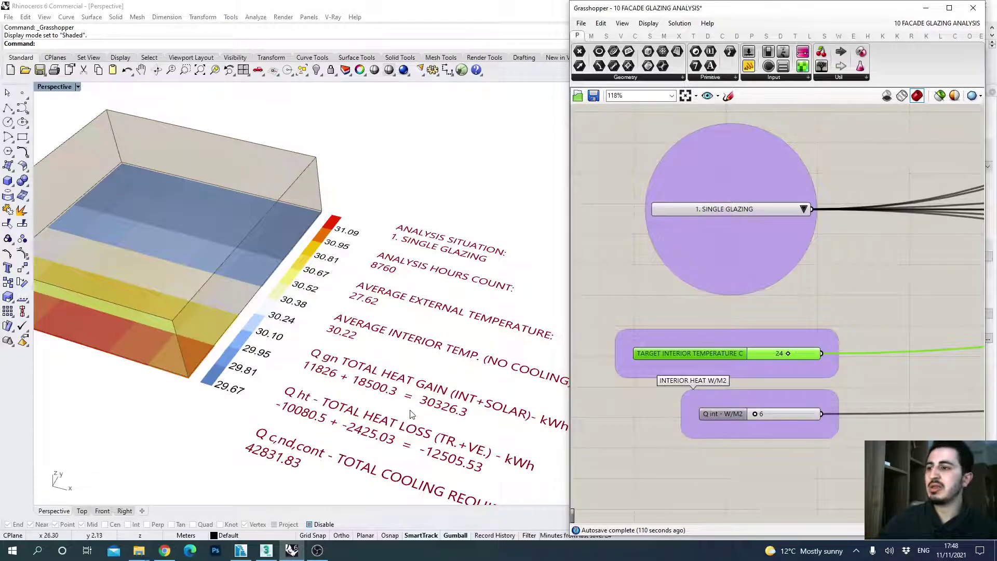
right_click_drag(412, 410, 411, 387, "shift")
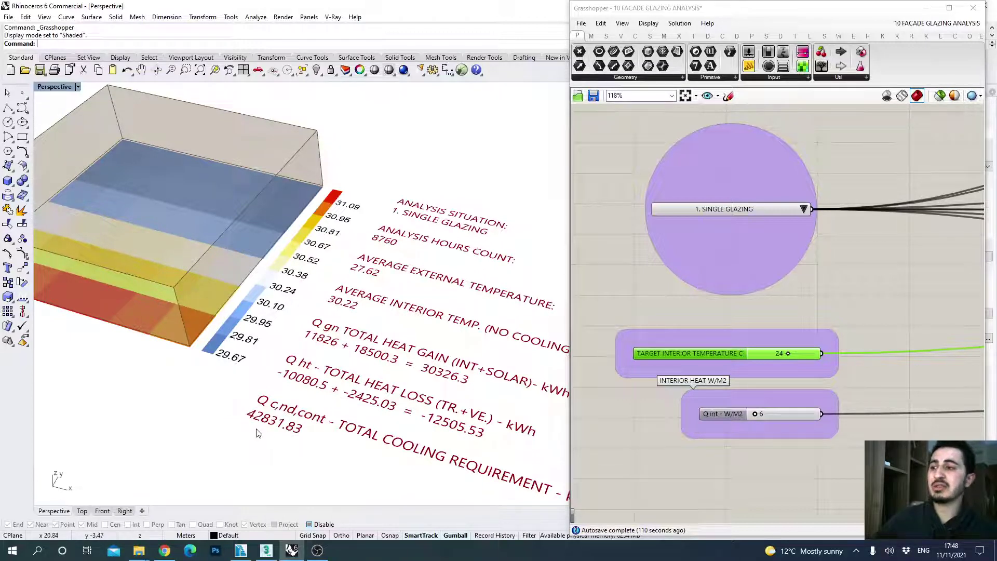
right_click_drag(255, 432, 258, 423)
scroll(270, 435, "down", 3)
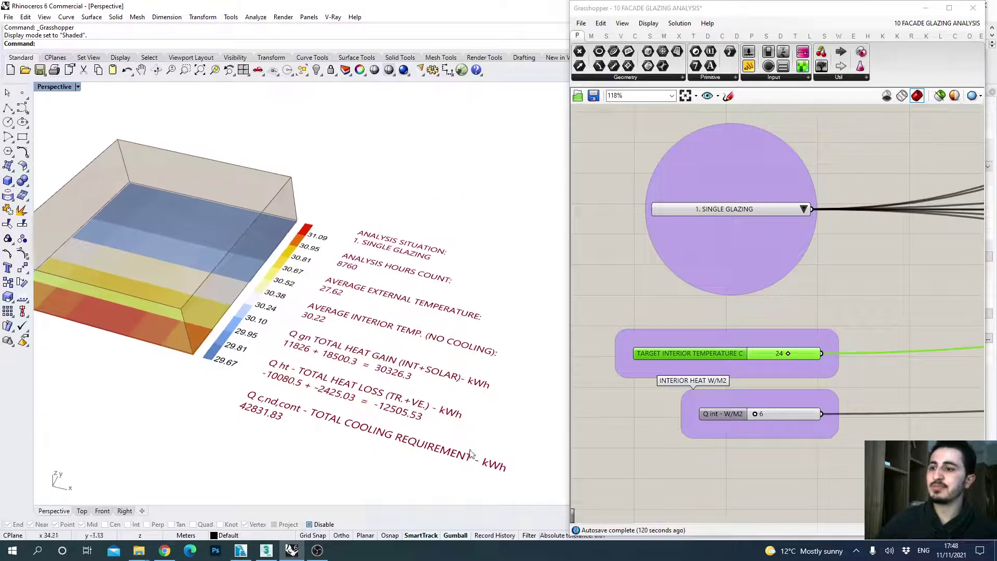
mouse_move(355, 419)
right_mouse_down("shift")
mouse_move(410, 429)
mouse_move(368, 427)
right_mouse_up("shift")
left_click(787, 355)
left_click_drag(785, 355, 767, 353)
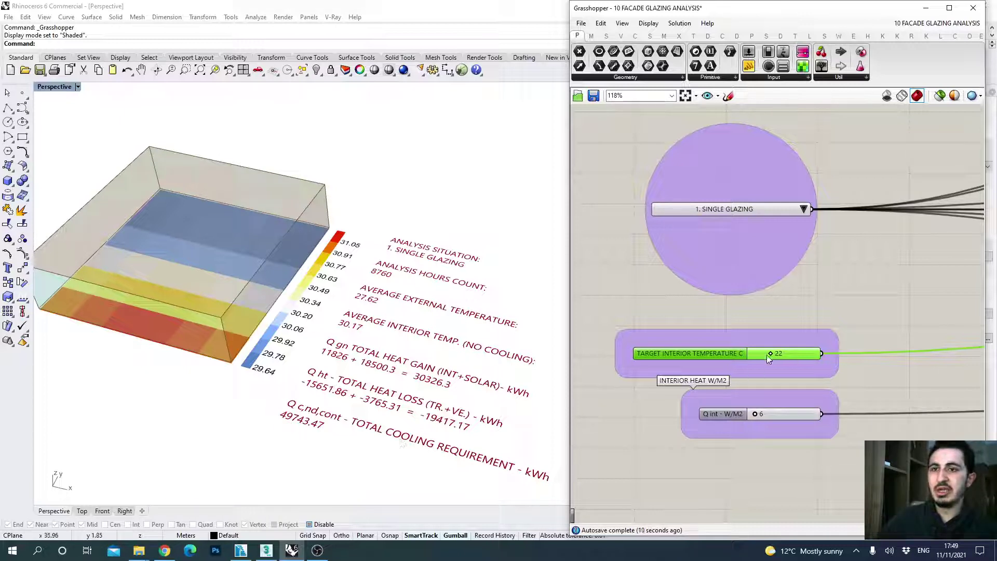
Step: Set the target interior temperature to 24 °C and select the test period sliders with their analysis period component
mouse_move(773, 354)
left_mouse_down()
mouse_move(800, 356)
mouse_move(772, 354)
left_mouse_up()
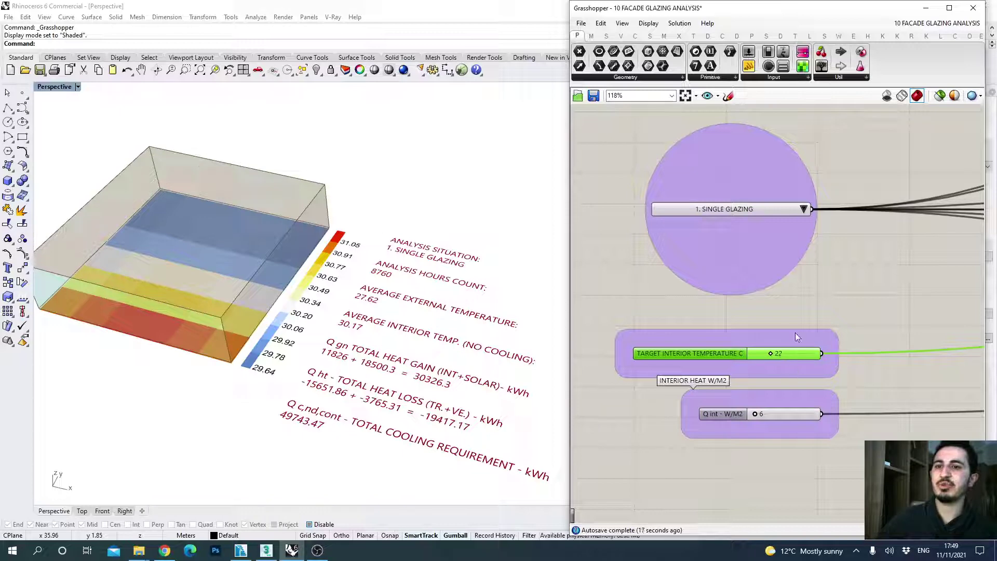
left_click_drag(772, 354, 793, 353)
scroll(805, 326, "down", 2)
right_click_drag(806, 326, 815, 419)
right_click_drag(769, 150, 758, 253)
scroll(760, 223, "up", 2)
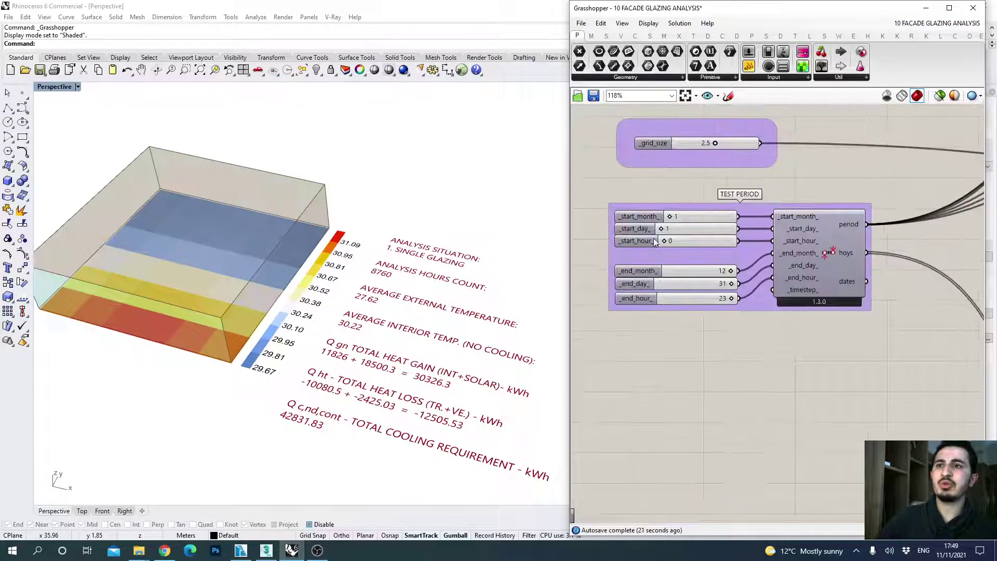
left_click_drag(592, 185, 899, 340)
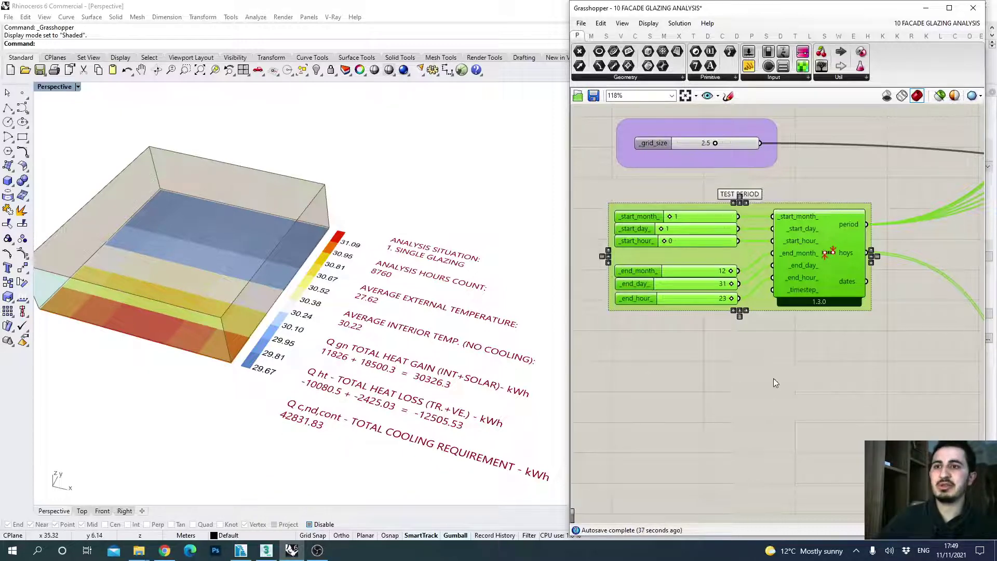
Step: Examine the interior heat input Q int in W/m2 alongside the room model and its results
scroll(742, 395, "down", 4)
right_click_drag(830, 400, 775, 191)
right_click_drag(796, 426, 766, 347)
scroll(765, 348, "up", 3)
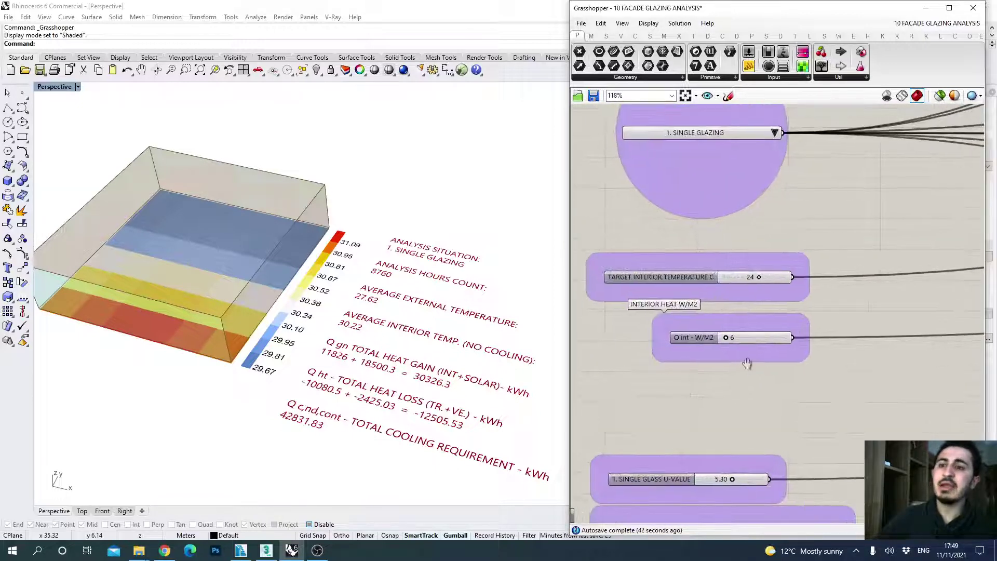
scroll(732, 343, "up", 1)
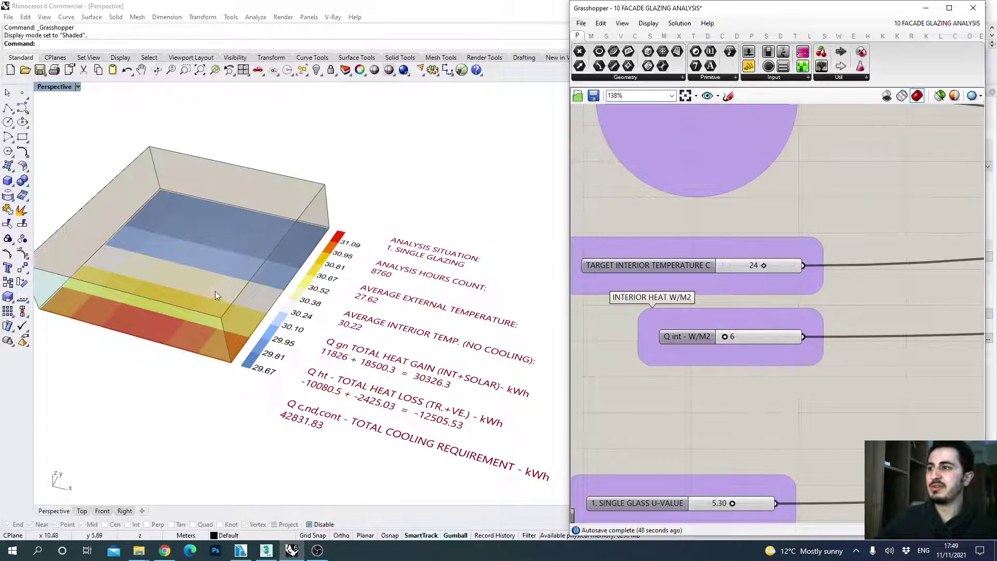
right_click_drag(217, 290, 261, 306, "shift")
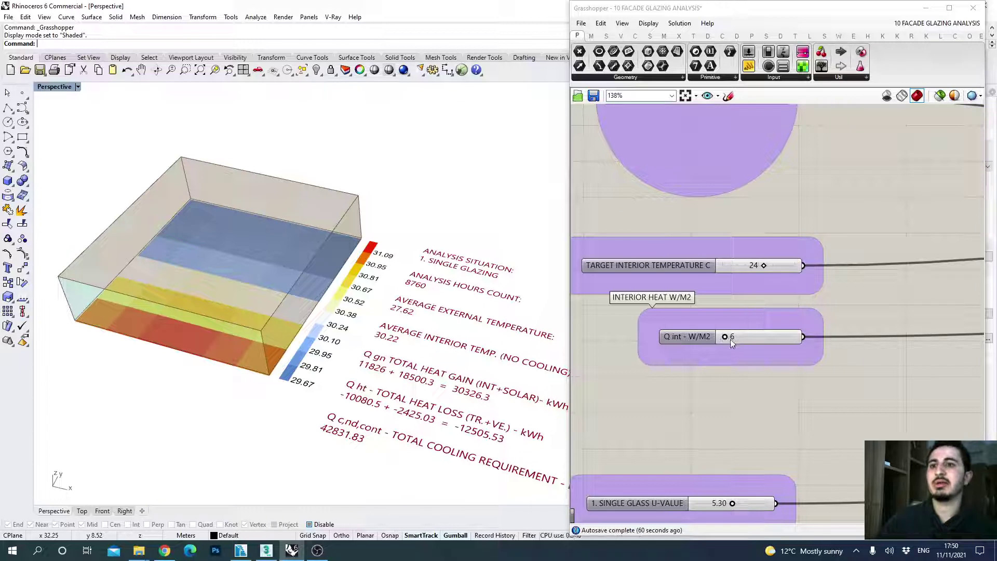
left_click_drag(725, 336, 725, 340)
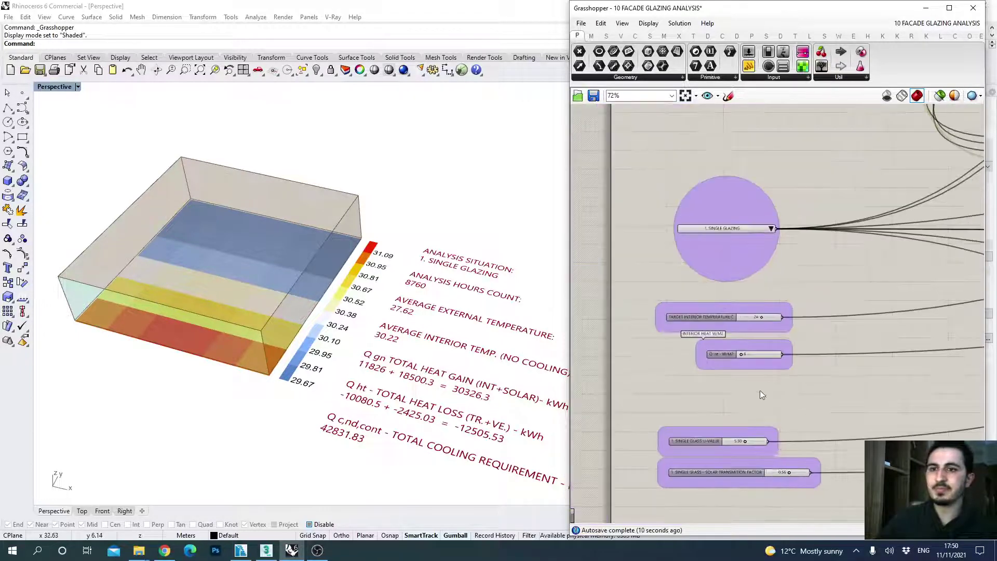
Step: Switch the analysis situation to VL. TRIPLE GLAZING + FACADE SLATS
scroll(761, 410, "down", 4)
right_click_drag(761, 410, 734, 331)
right_click_drag(724, 248, 730, 357)
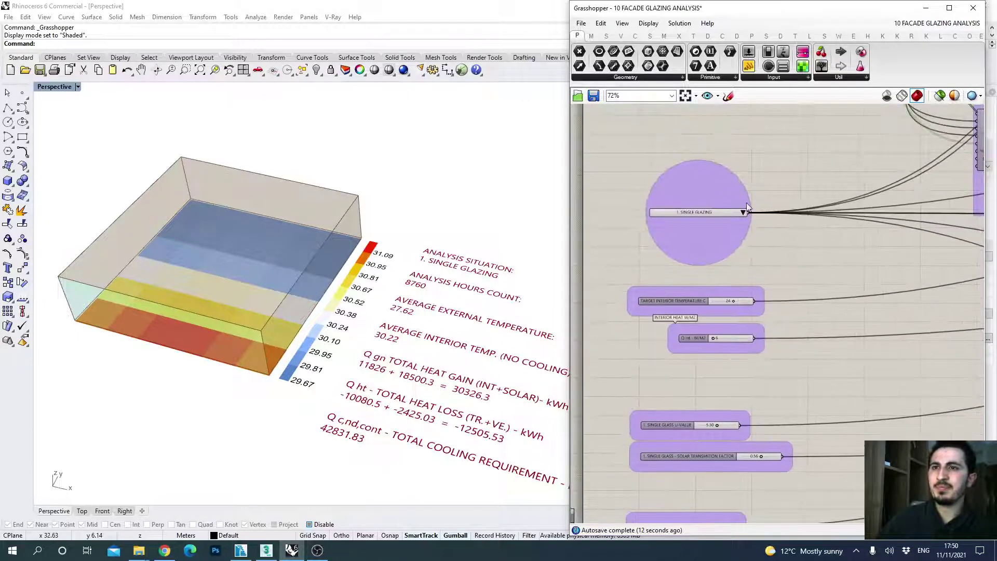
left_click(743, 211)
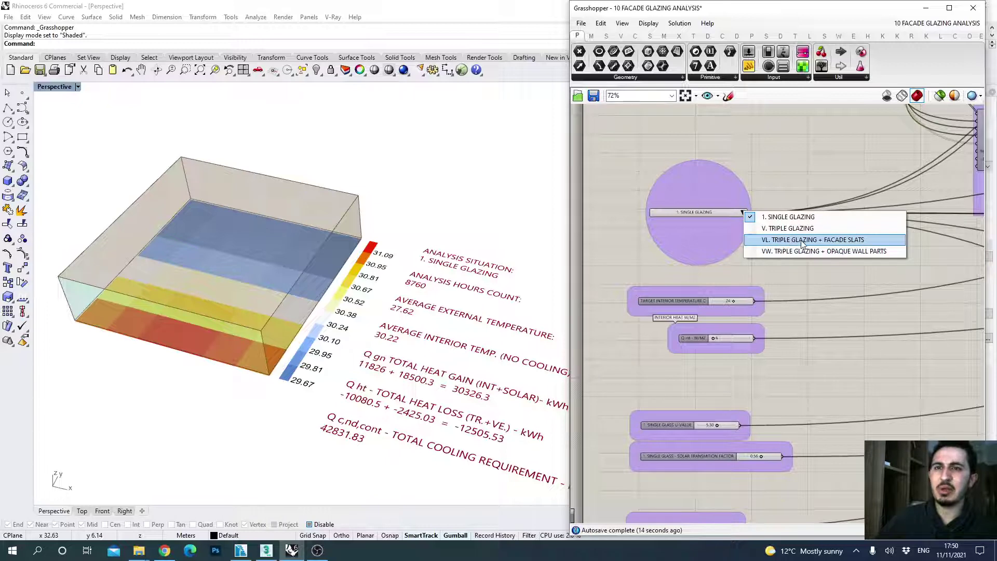
left_click(788, 241)
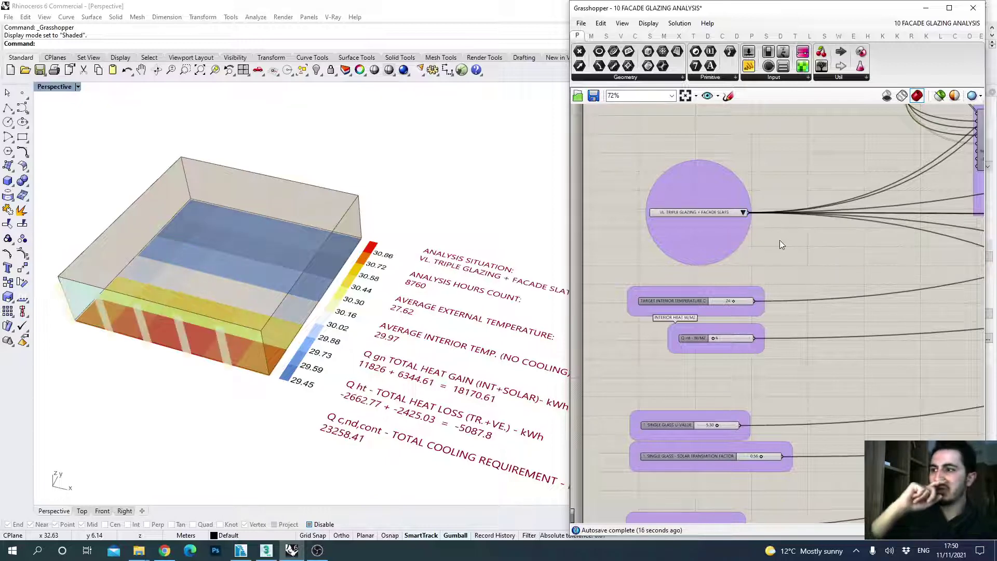
left_click(743, 211)
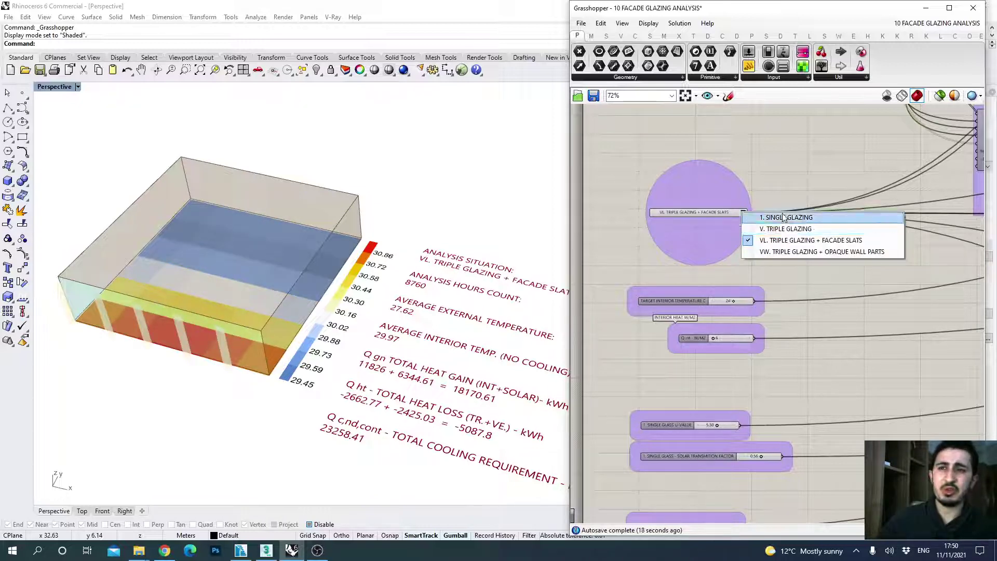
left_click(775, 275)
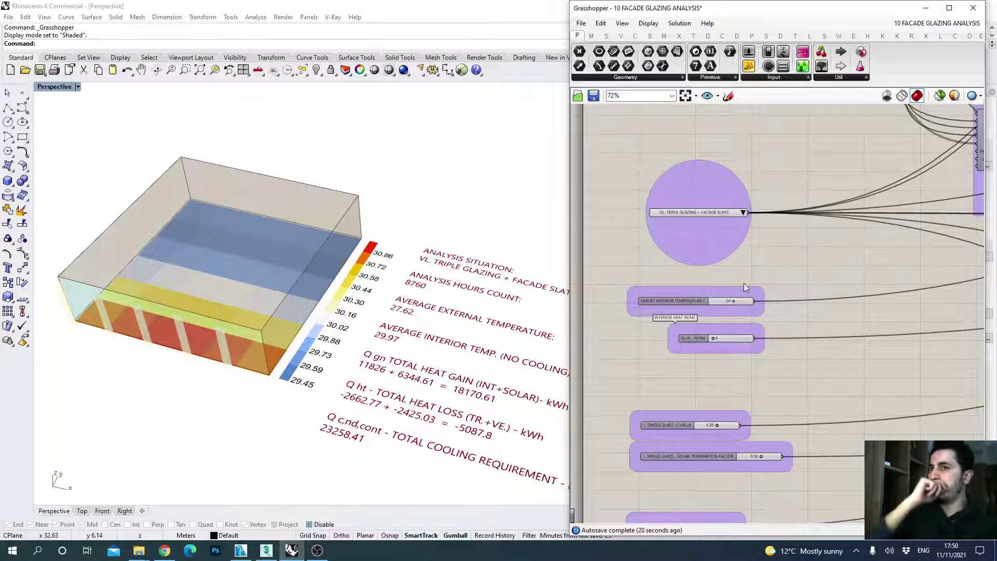
Step: Switch the analysis situation to 1. SINGLE GLAZING and select the single glass U-value and solar transmission factor sliders
right_click_drag(746, 238, 795, 250)
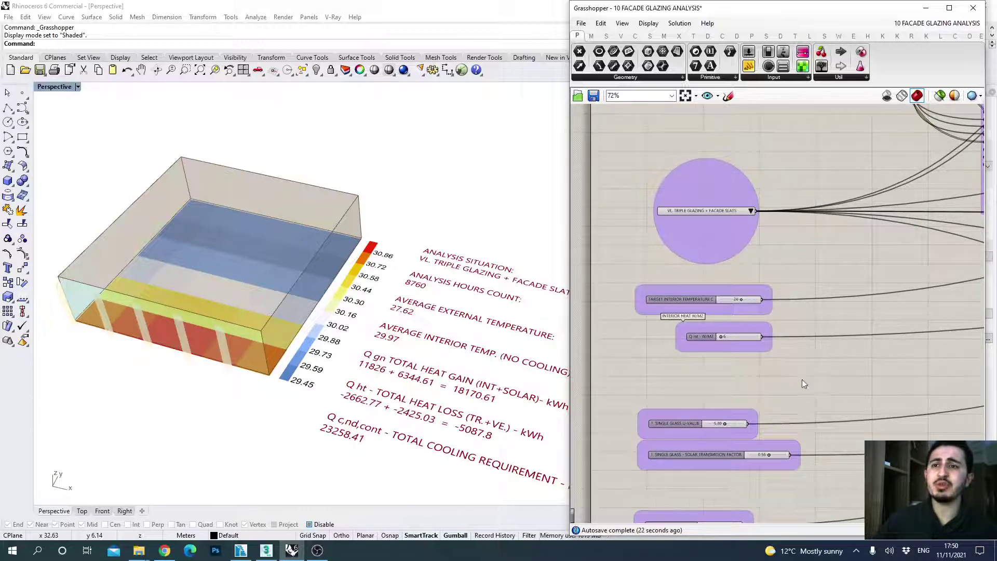
right_click_drag(800, 370, 806, 322)
left_click(758, 164)
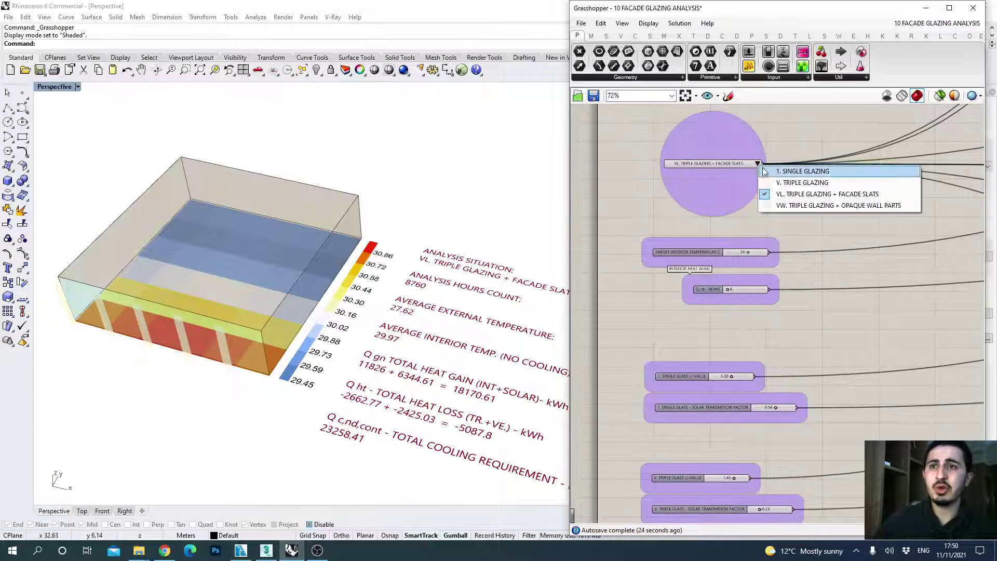
left_click(788, 173)
right_click_drag(772, 329, 766, 283)
left_click_drag(646, 301, 819, 386)
scroll(748, 352, "up", 3)
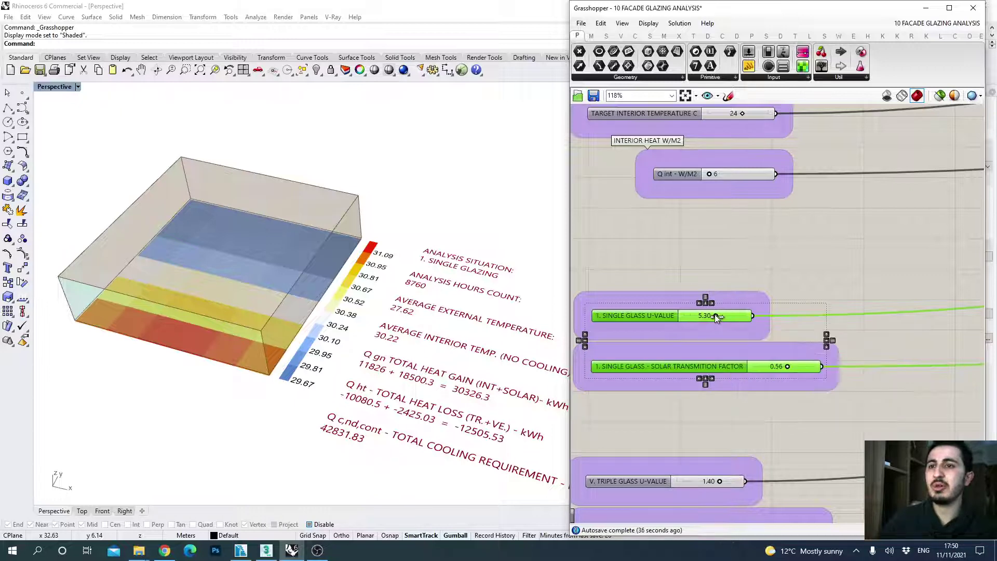
Step: Set the single glass U-value to 4.14 and its solar transmission factor to 0.31, checking the cooling requirement for each change
left_click_drag(714, 314, 694, 313)
right_click_drag(481, 414, 349, 453)
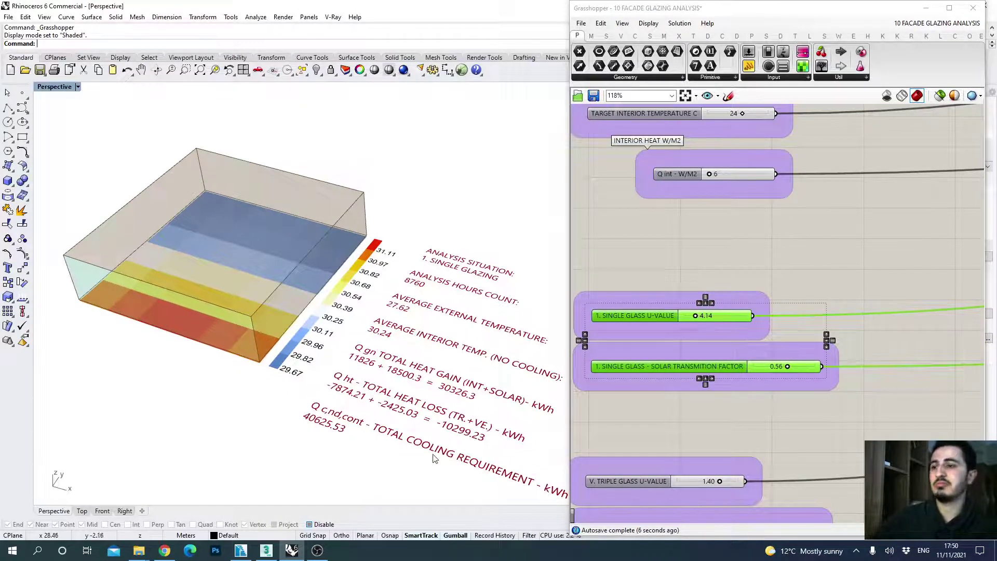
right_click_drag(714, 365, 722, 366)
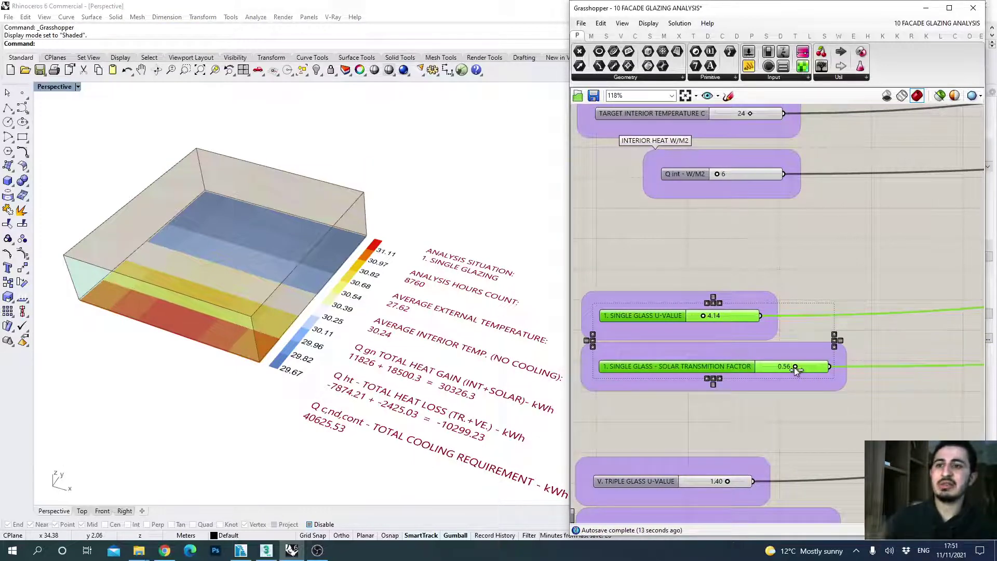
left_click_drag(795, 367, 778, 367)
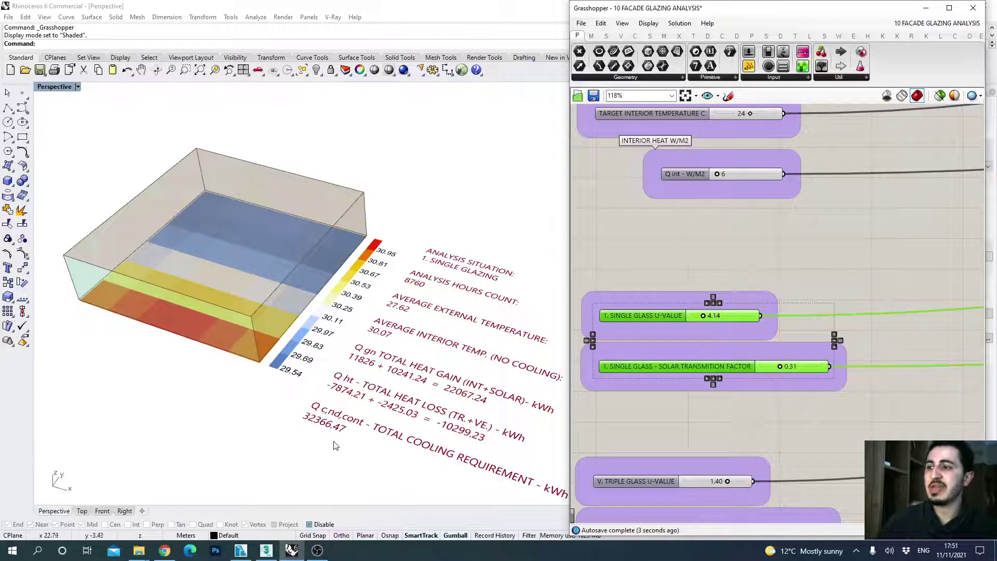
right_click_drag(335, 436, 342, 439)
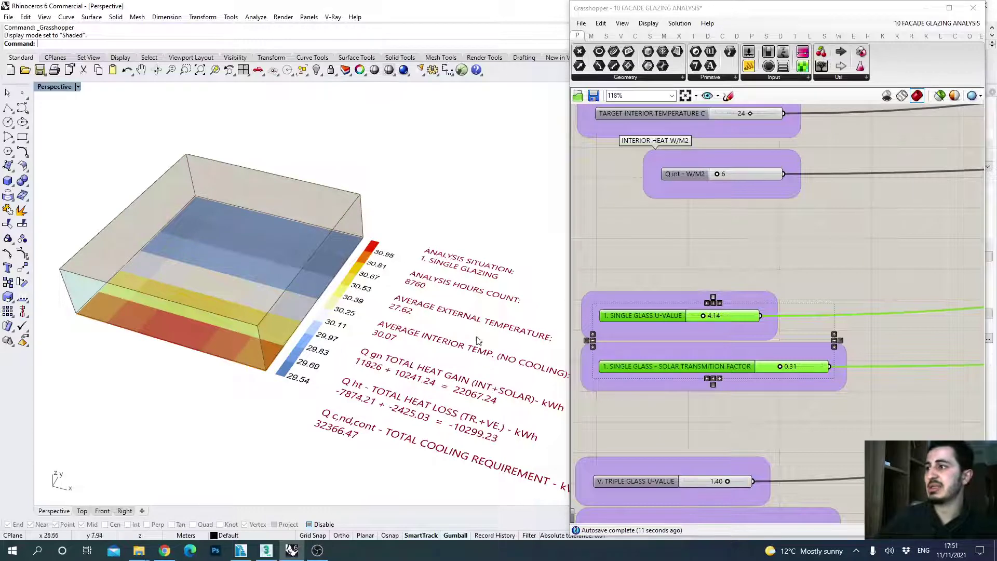
scroll(799, 297, "down", 3)
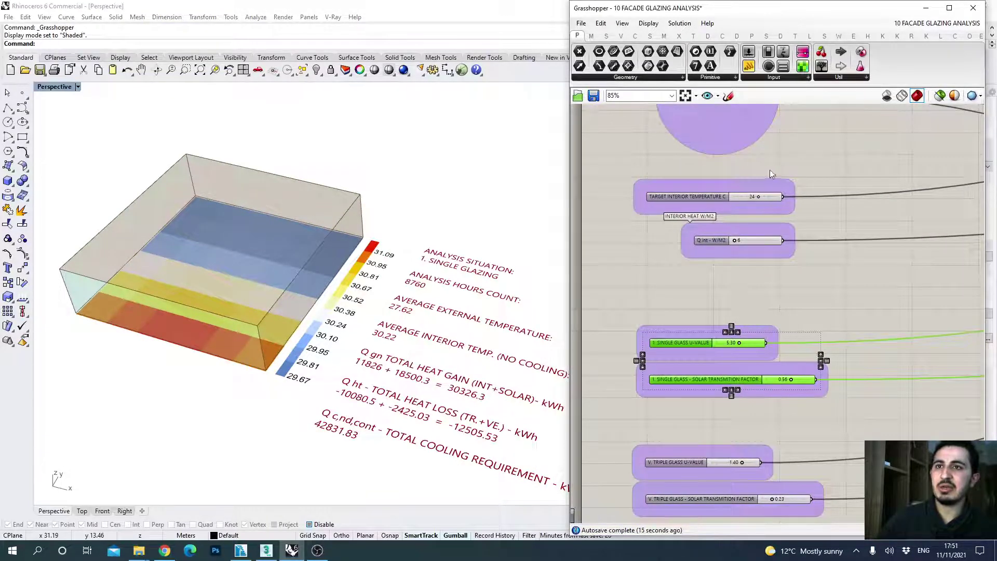
Step: Switch the analysis situation to VL. TRIPLE GLAZING + FACADE SLATS and bring its glass and slate inputs into view
right_click_drag(770, 172, 770, 306)
left_click(776, 227)
left_click(810, 266)
scroll(813, 278, "down", 1)
right_click_drag(817, 387, 794, 209)
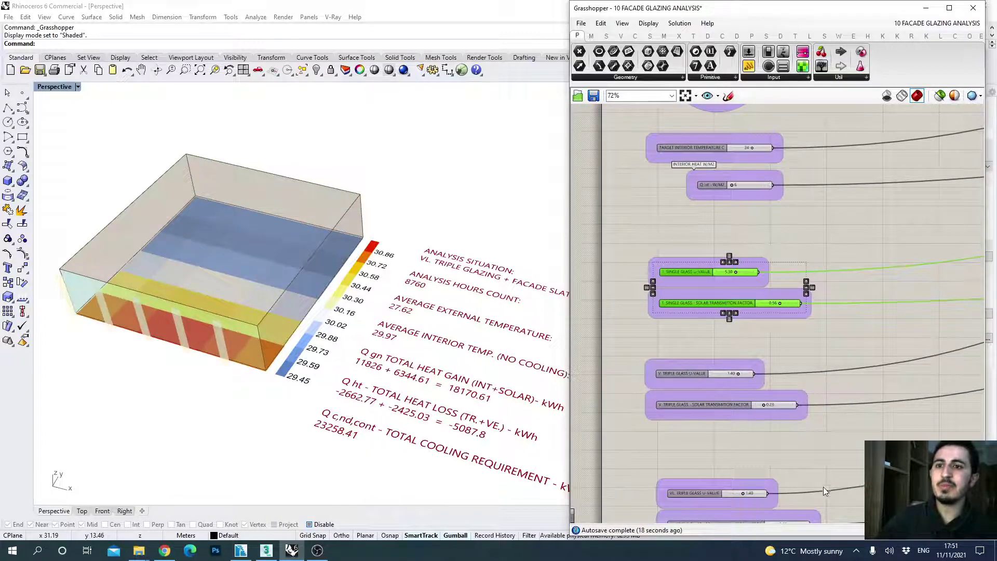
right_click_drag(821, 478, 821, 325)
scroll(752, 410, "up", 2)
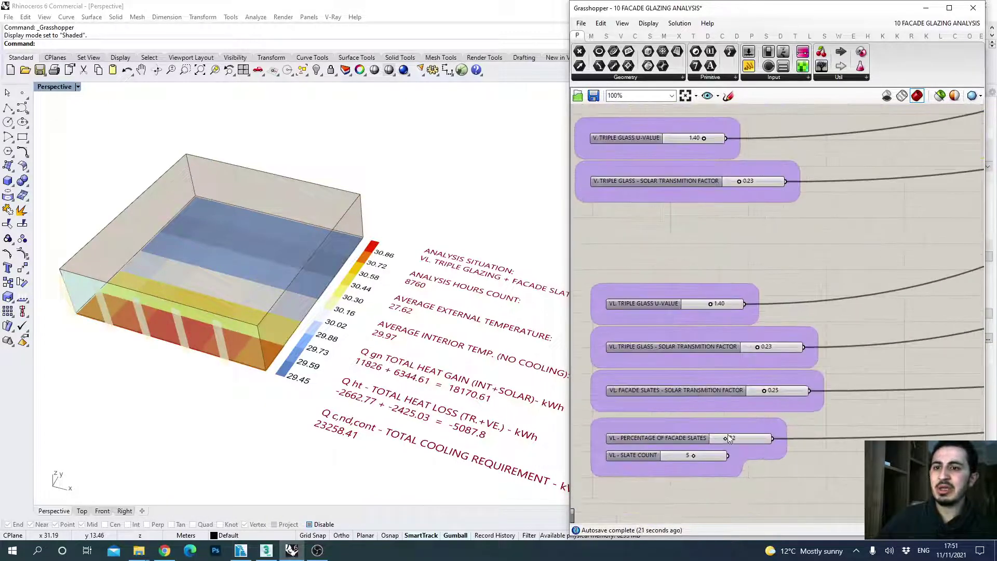
scroll(728, 439, "up", 1)
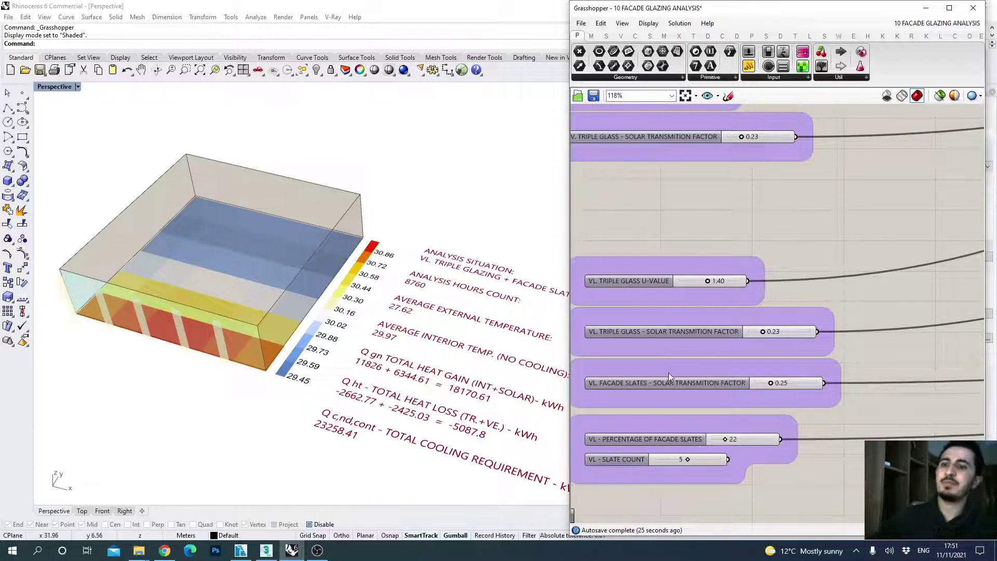
Step: Set the percentage of facade slates to 100 and the slates' solar transmission factor to 0.15, and review the cooling requirement
left_click_drag(728, 440, 777, 444)
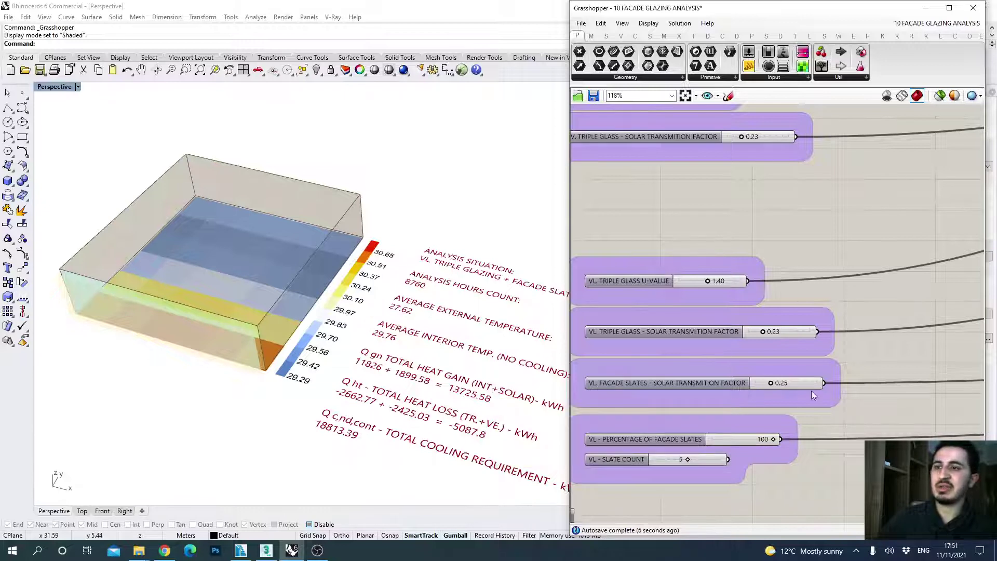
mouse_move(769, 382)
left_mouse_down()
mouse_move(751, 381)
mouse_move(763, 381)
left_mouse_up()
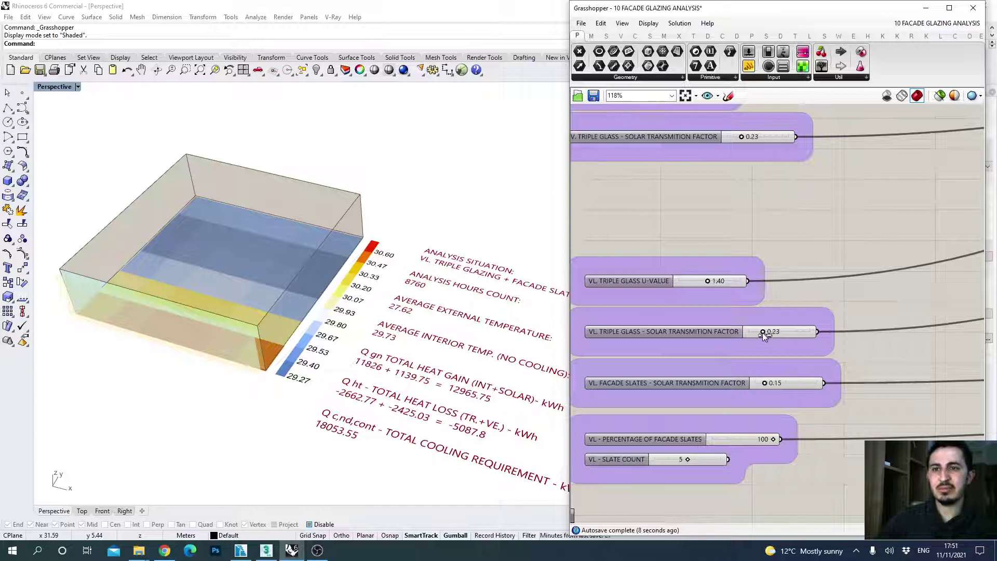
left_click_drag(762, 333, 790, 331)
key("ctrl+z")
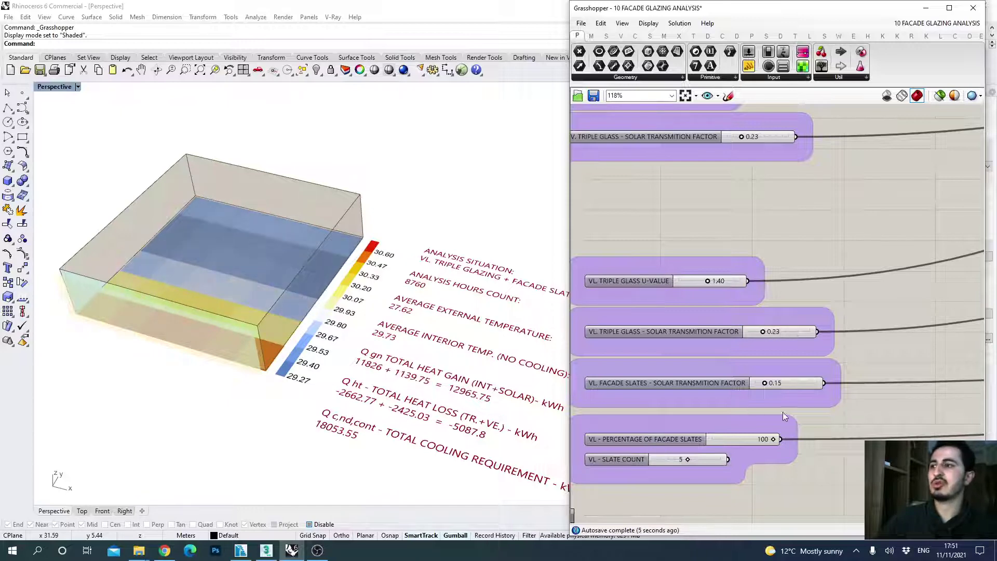
right_click_drag(309, 433, 282, 430, "shift")
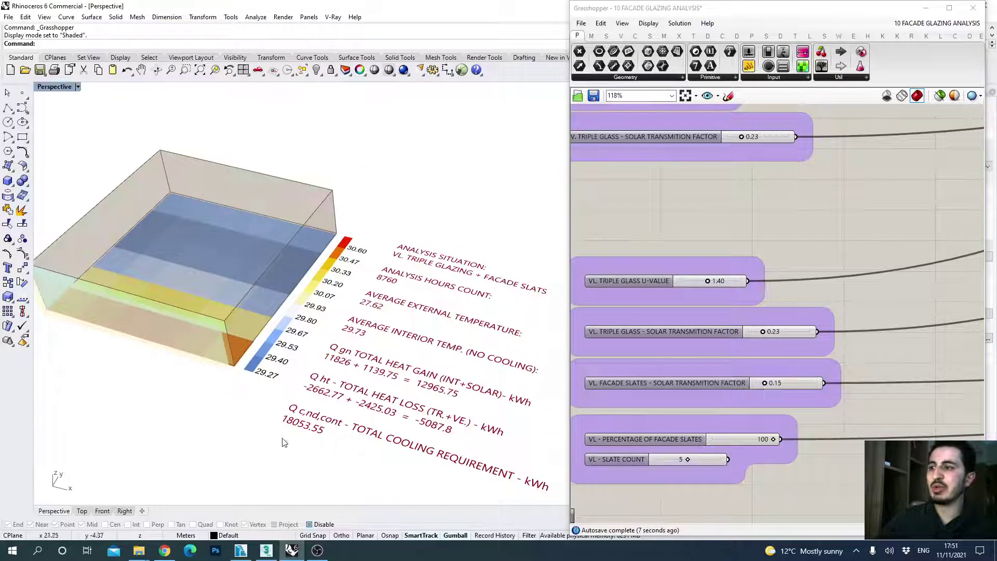
scroll(333, 436, "up", 1)
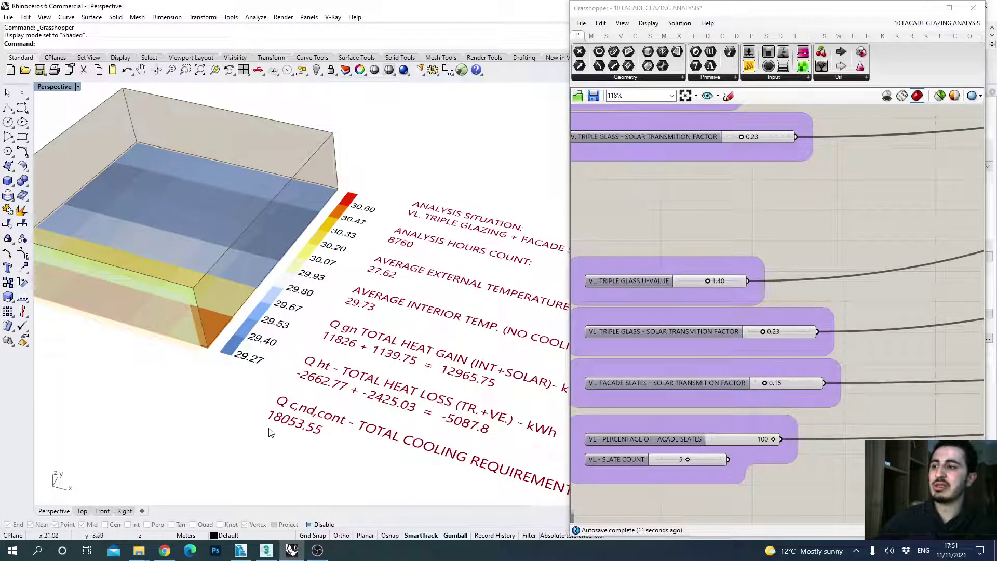
scroll(307, 440, "down", 2)
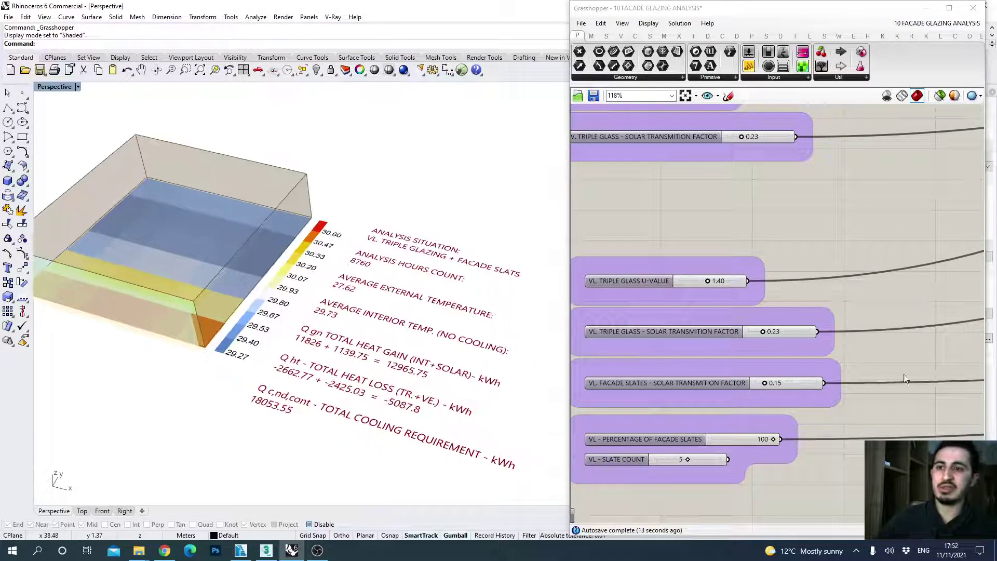
Step: Switch the analysis situation to VW. TRIPLE GLAZING + OPAQUE WALL PARTS
scroll(899, 383, "down", 3)
left_click_drag(685, 260, 851, 311)
right_click_drag(818, 135, 782, 186)
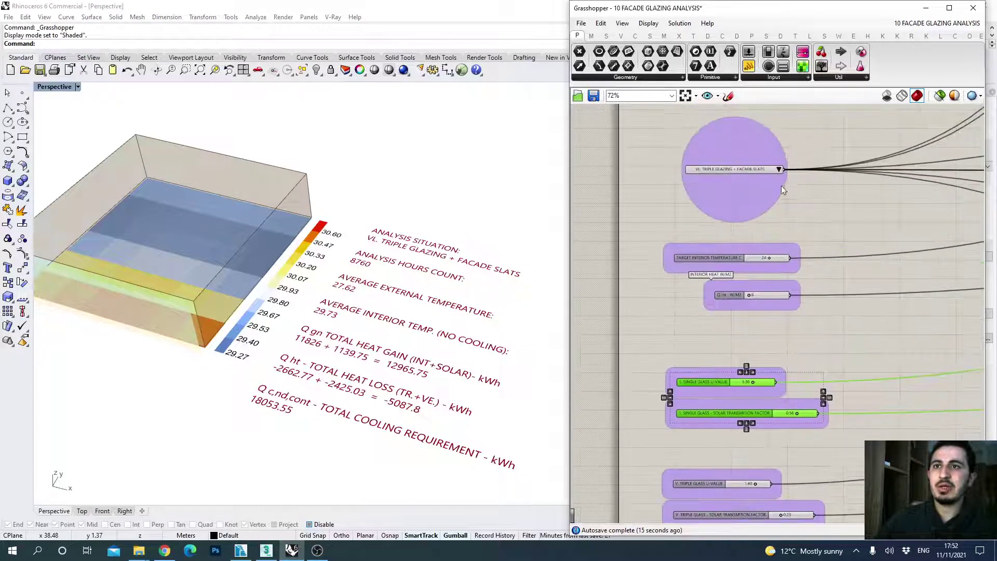
left_click(779, 170)
left_click(821, 208)
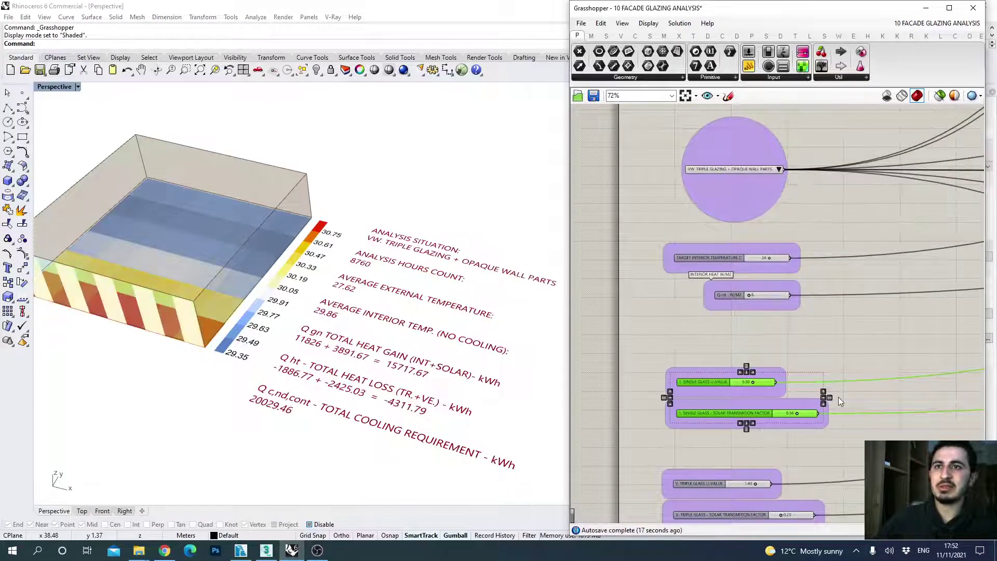
scroll(724, 174, "up", 2)
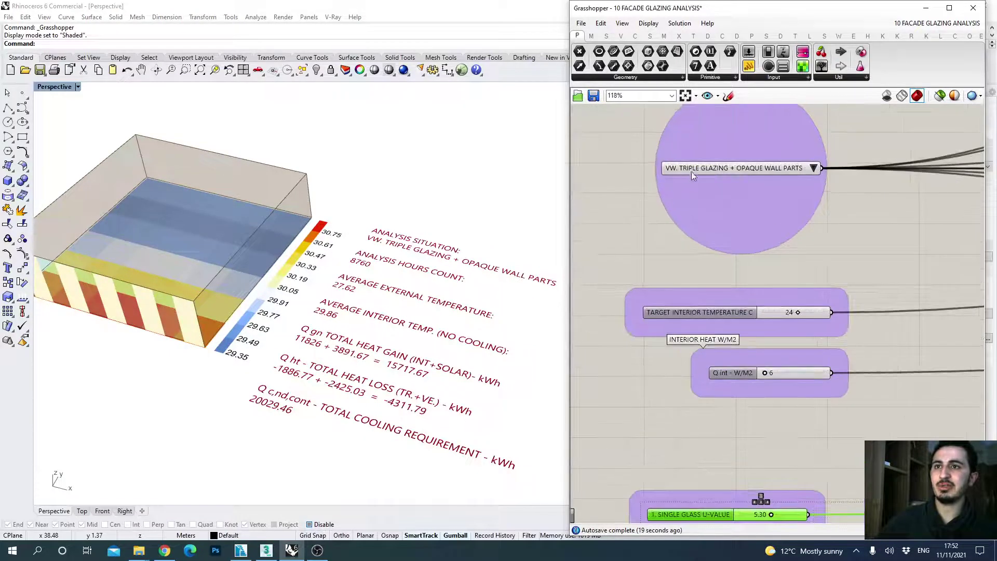
Step: Set the VW percentage of wall to 100 and review the heat gain, heat loss and cooling requirement
scroll(791, 182, "down", 3)
right_click_drag(810, 499, 812, 400)
right_click_drag(815, 519, 787, 236)
scroll(762, 394, "up", 3)
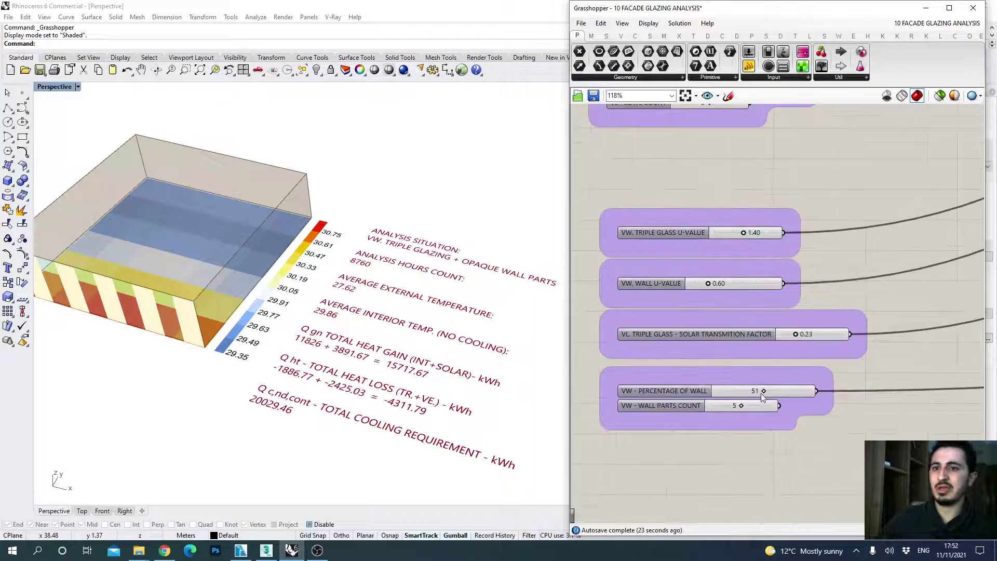
left_click_drag(763, 394, 813, 393)
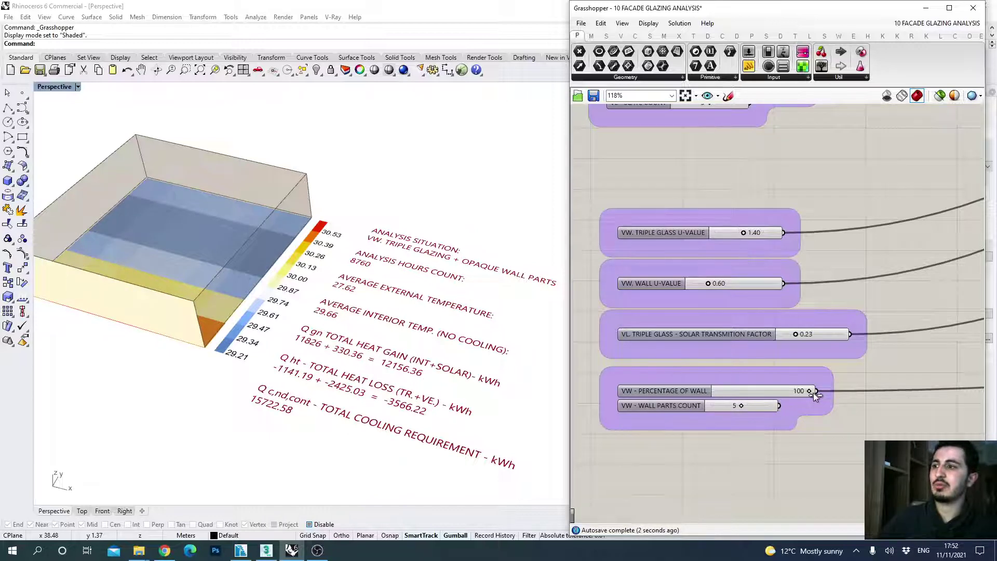
right_click_drag(317, 411, 363, 444, "shift")
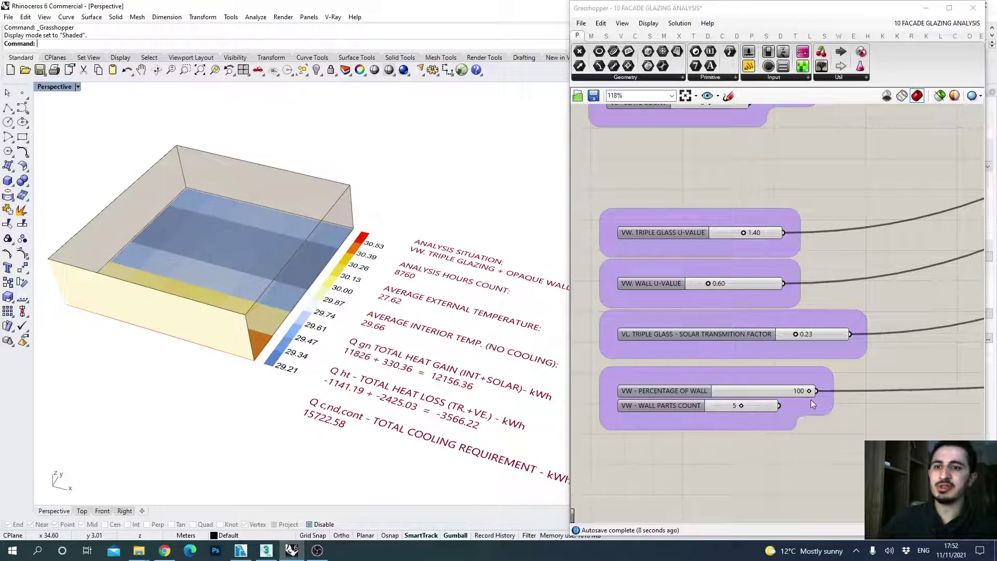
Step: Set the VW percentage of wall to 51
right_click_drag(814, 406, 822, 423)
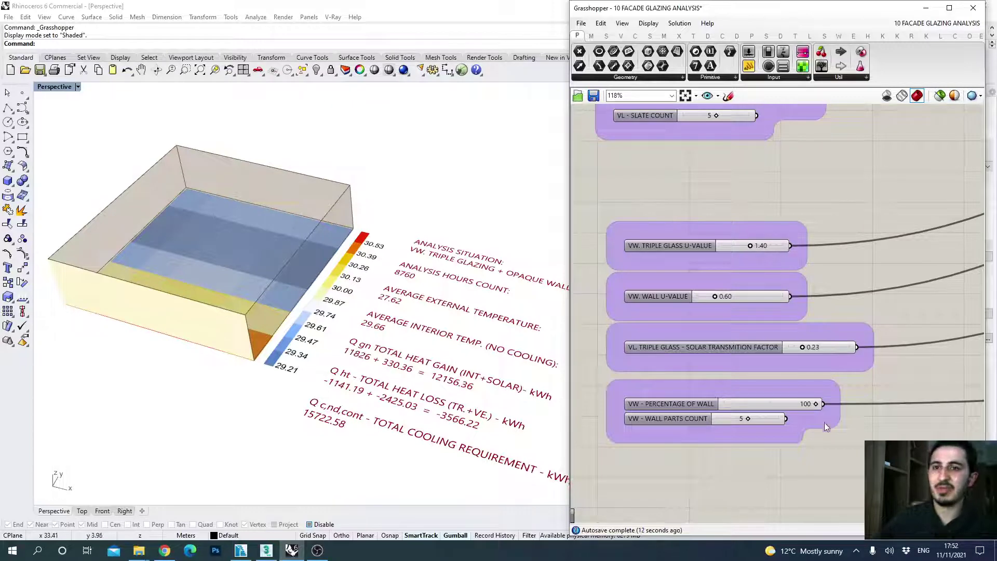
right_click_drag(822, 415, 830, 423)
left_click_drag(824, 412, 778, 411)
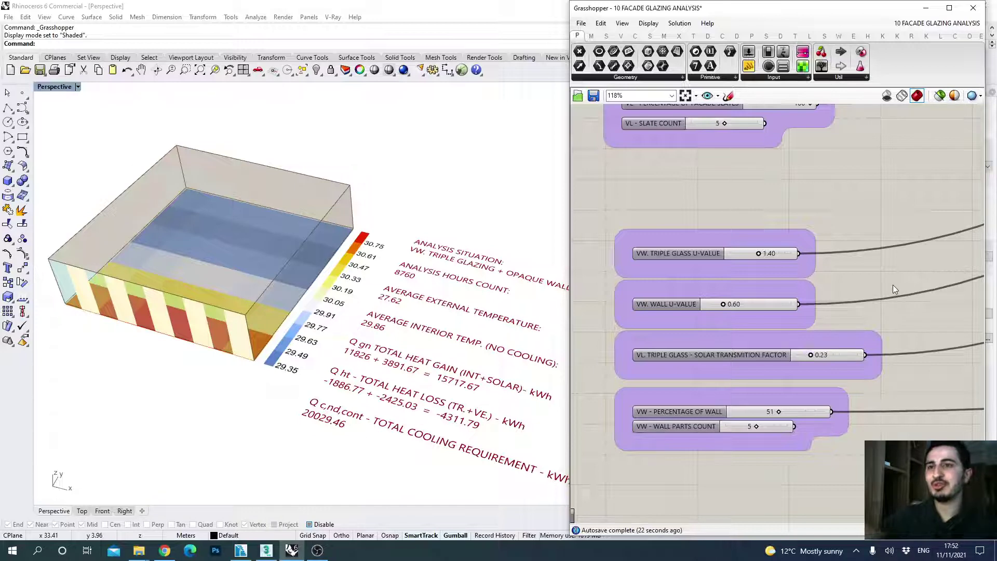
Step: View the overall layout of the glazing input groups and their connections in the definition
scroll(892, 285, "down", 5)
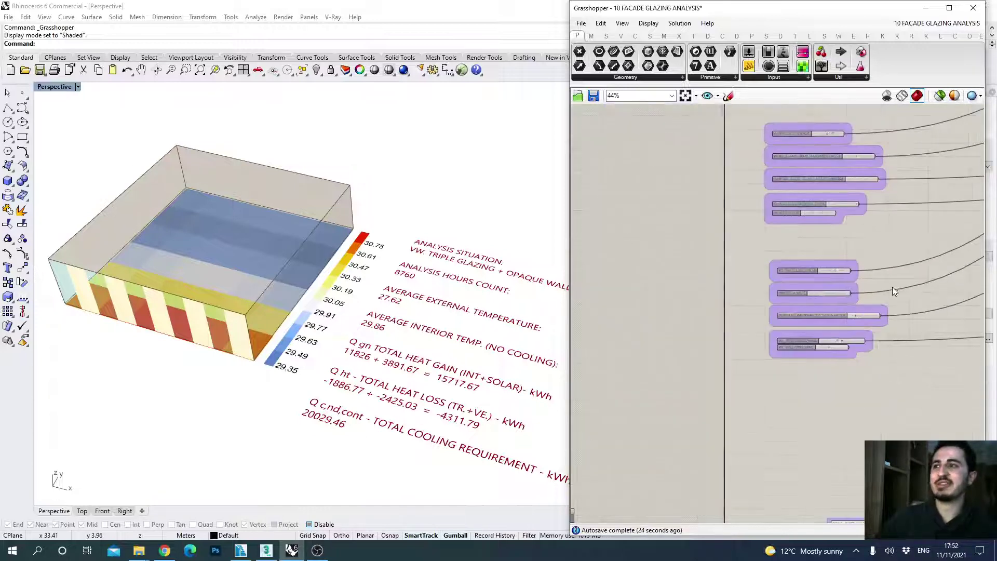
scroll(810, 347, "down", 2)
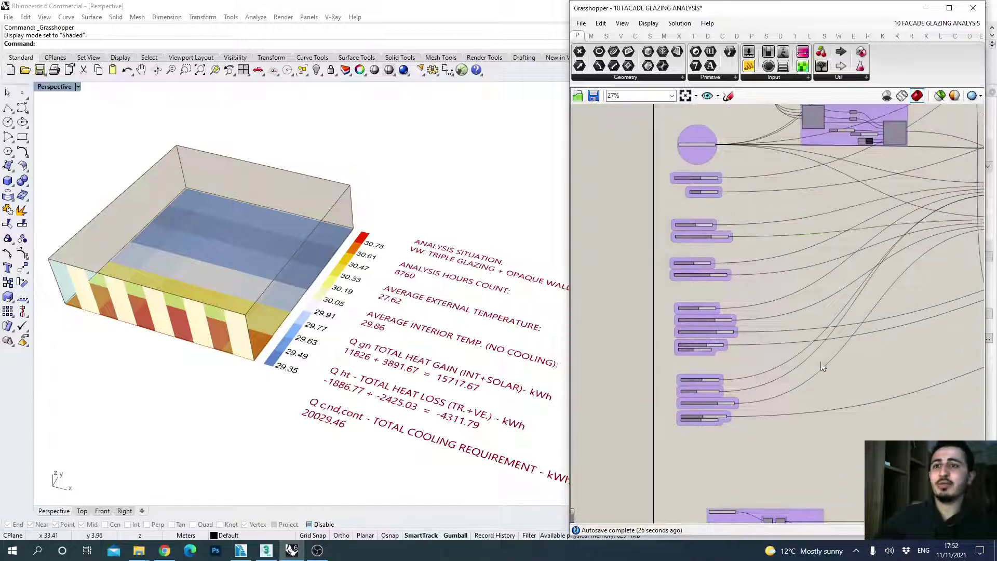
scroll(827, 343, "down", 1)
right_click_drag(757, 317, 761, 331)
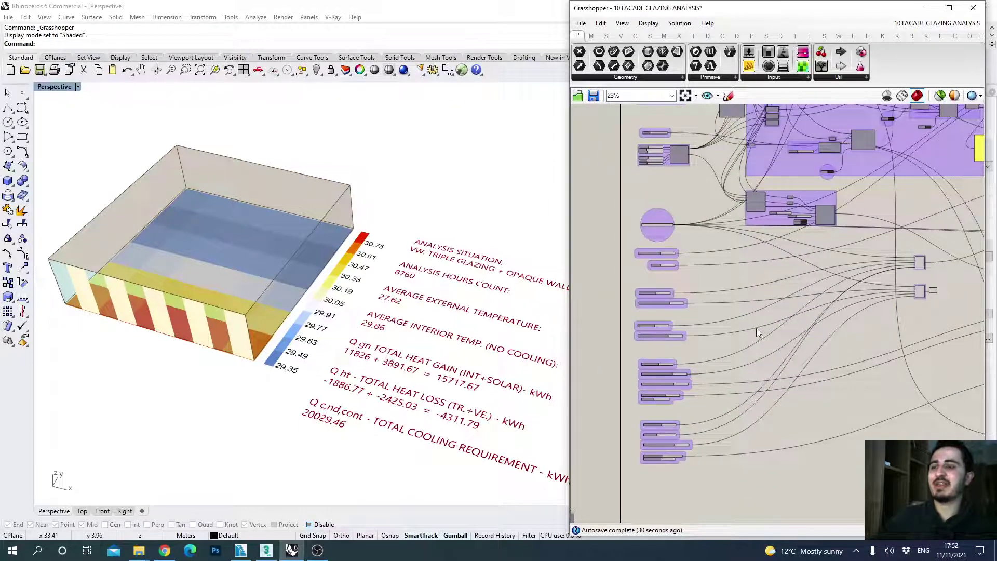